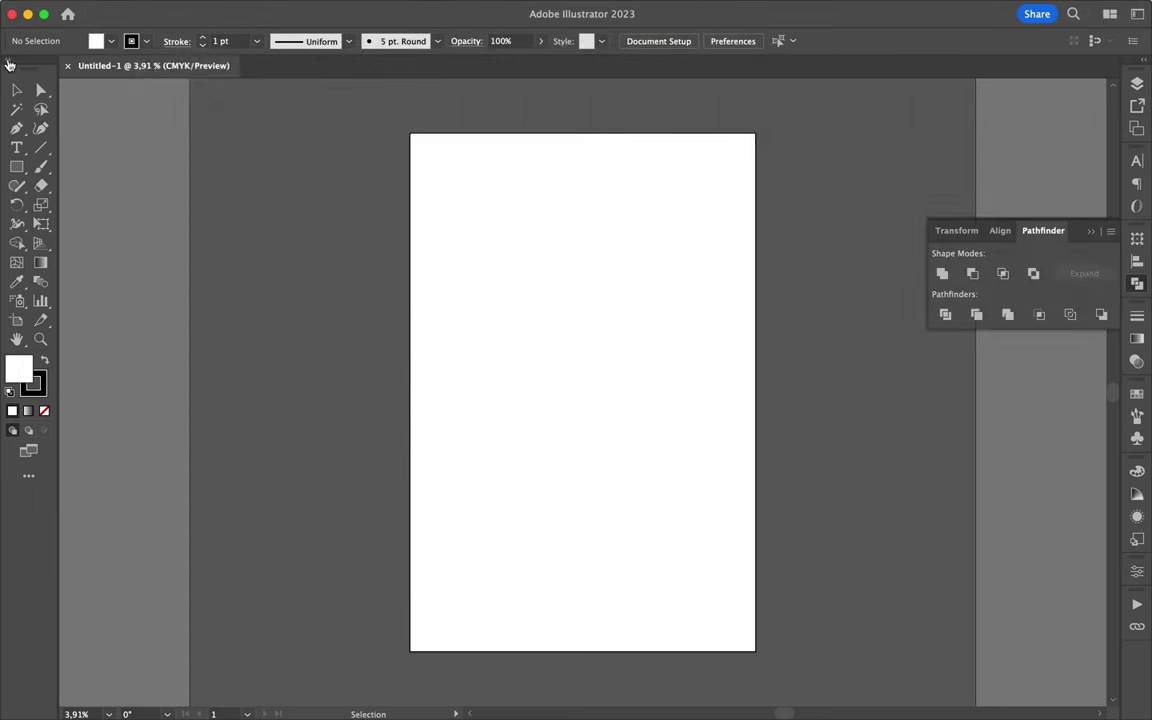
- Draw a square diamond with no outline and a red fill
click(16, 243)
click(100, 244)
drag(513, 321, 645, 441)
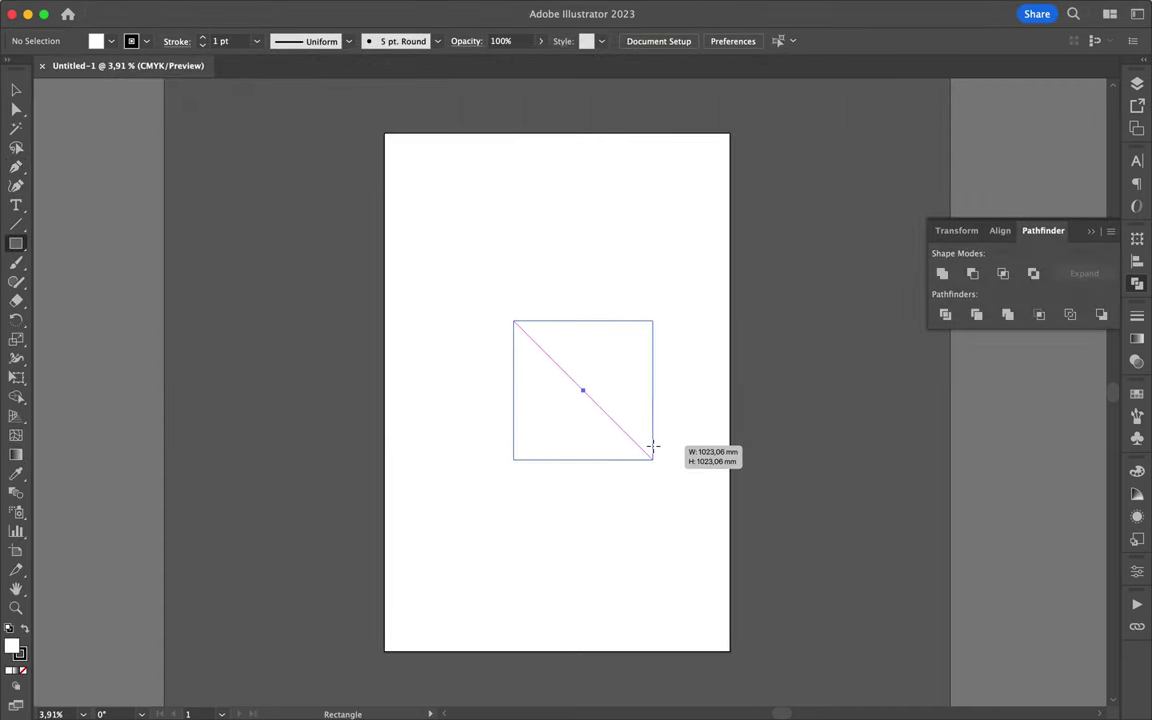
drag(648, 370, 607, 350)
key(v)
click(146, 41)
click(11, 68)
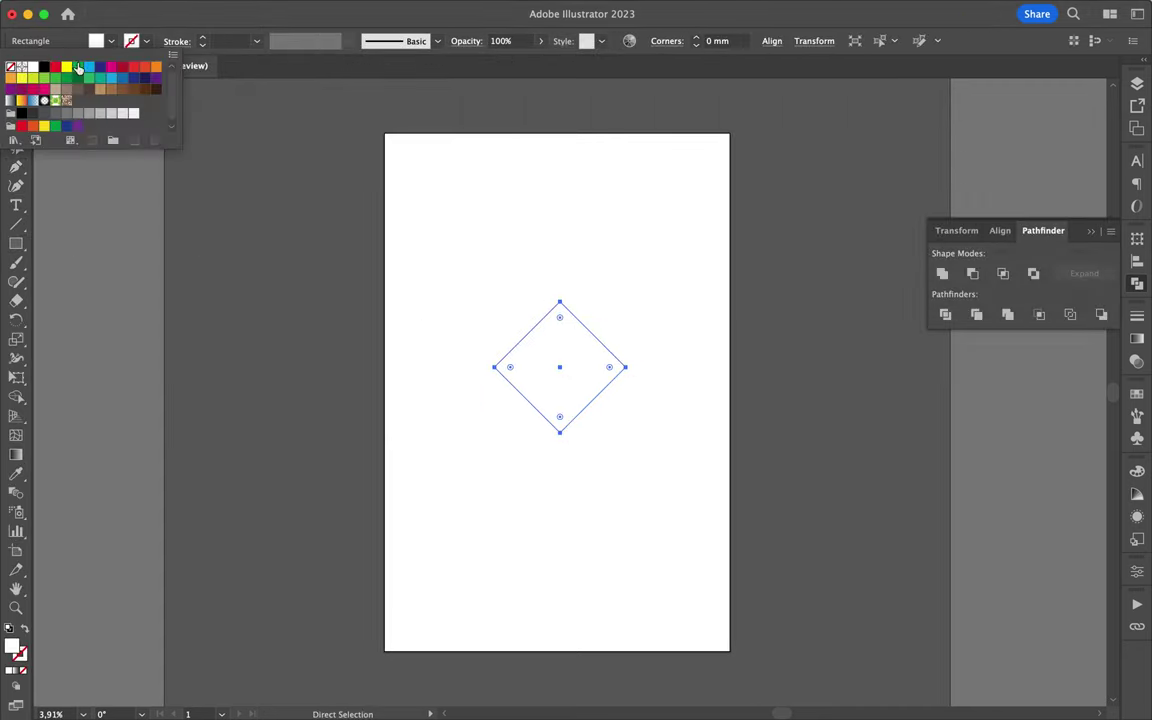
click(57, 72)
scroll(545, 360, up, 3)
- Duplicate the red diamond straight upward above the original
key(p)
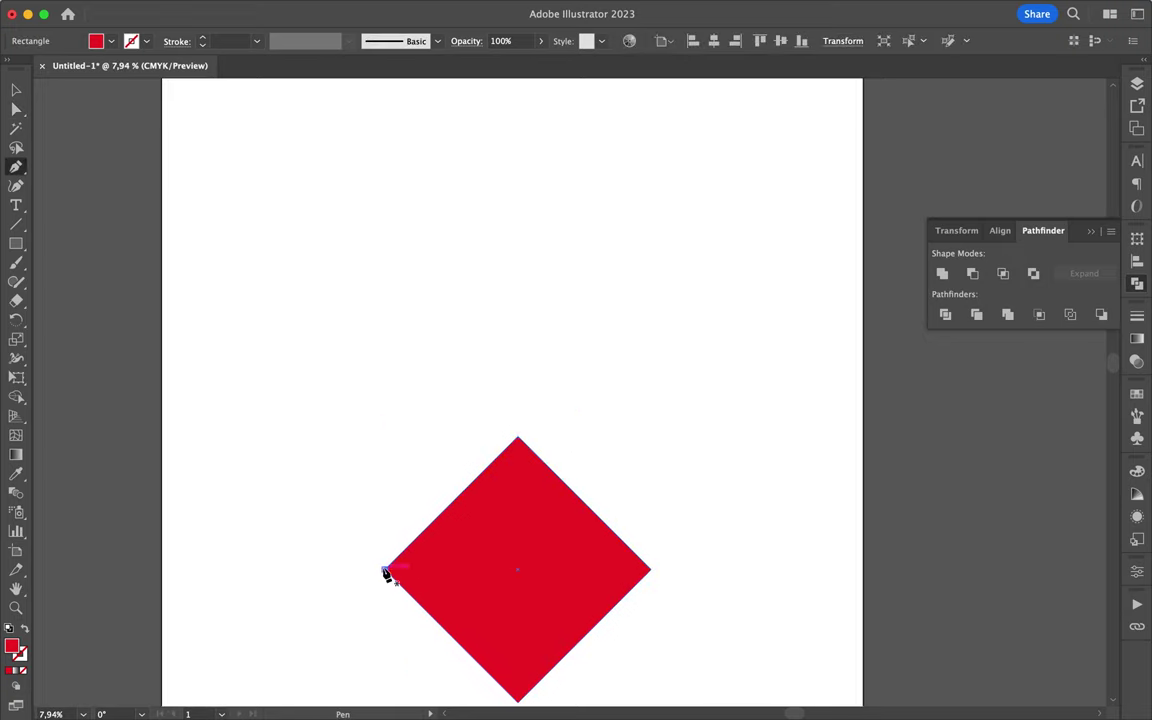
click(517, 569)
scroll(519, 278, down, 3)
key(v)
click(502, 483)
drag(502, 483, 495, 290)
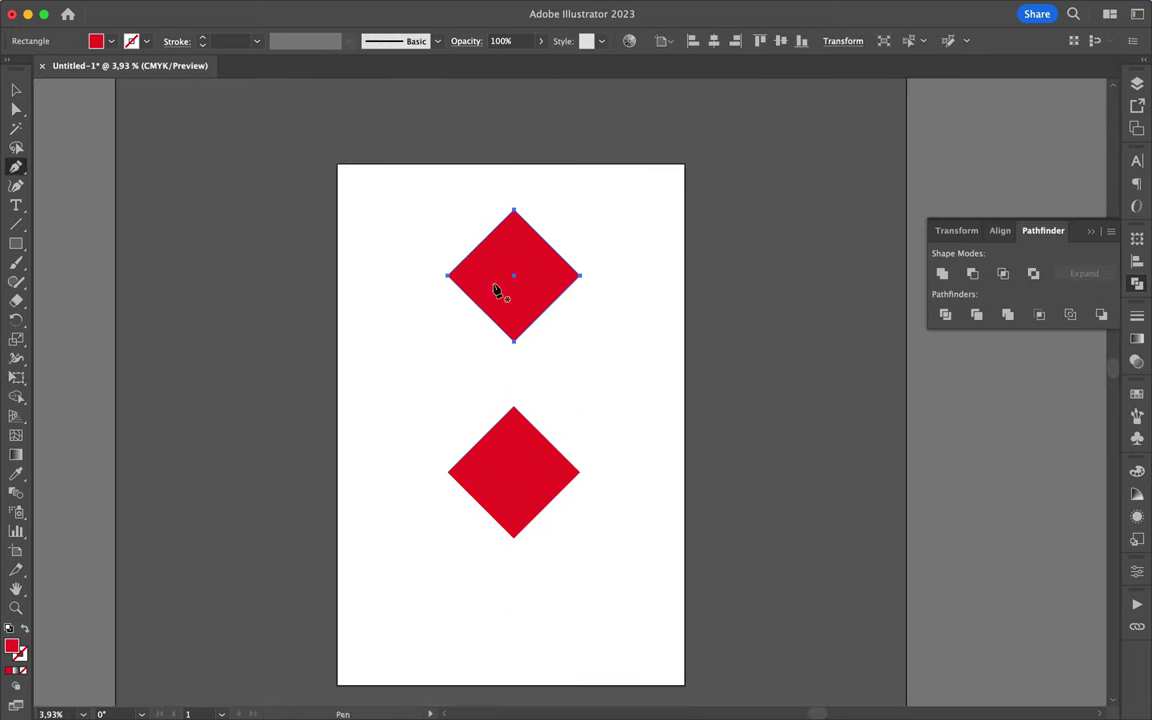
- Draw the column's left side face between the diamonds and fill it yellow
click(514, 408)
click(448, 471)
click(448, 275)
click(514, 210)
key(v)
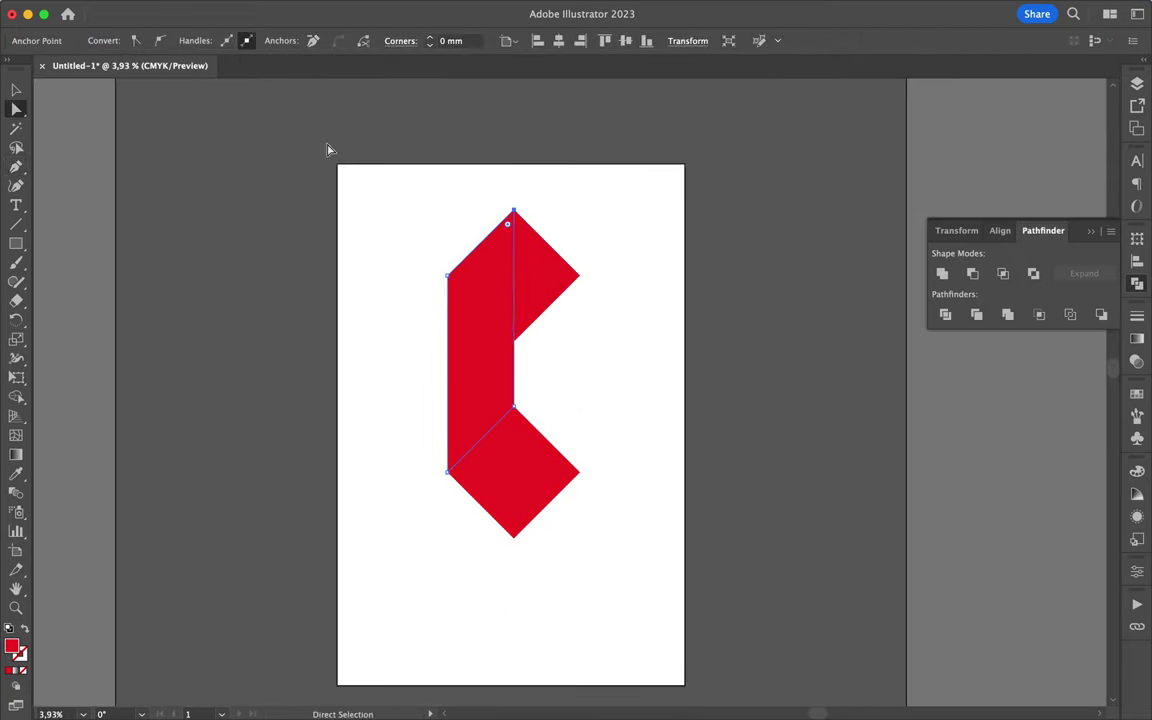
click(97, 45)
click(628, 424)
- Draw the column's right side face and fill it blue
key(p)
click(579, 275)
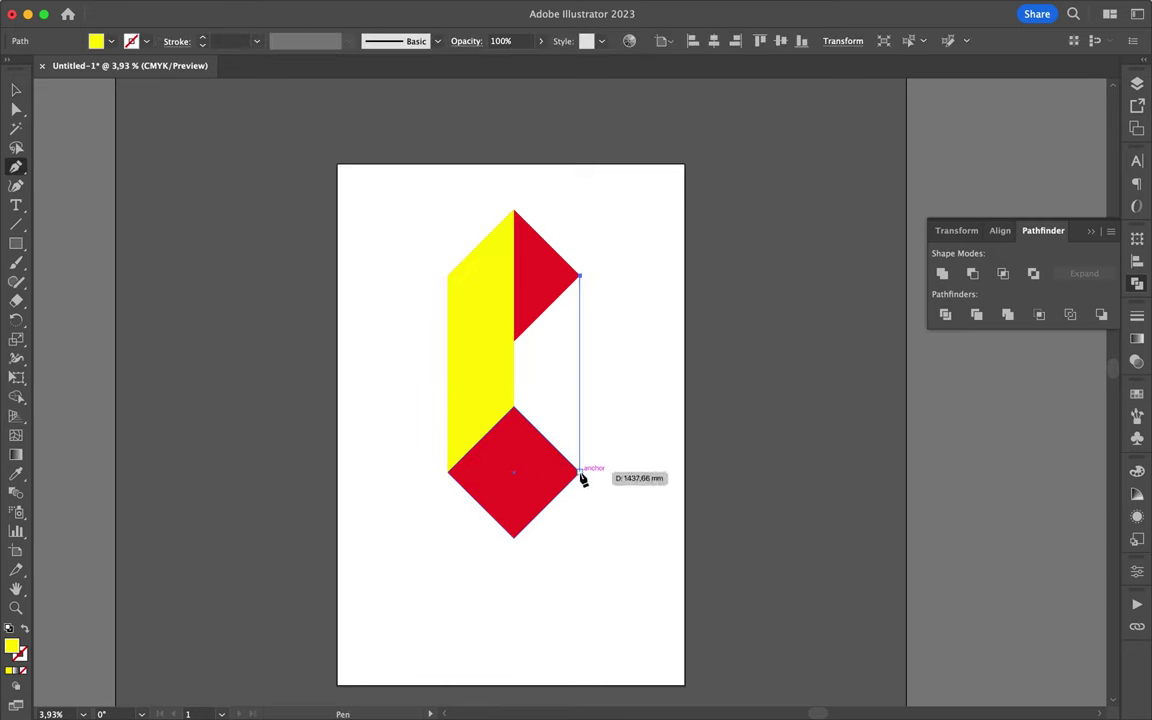
click(579, 471)
click(514, 537)
click(514, 210)
click(579, 275)
key(v)
click(97, 41)
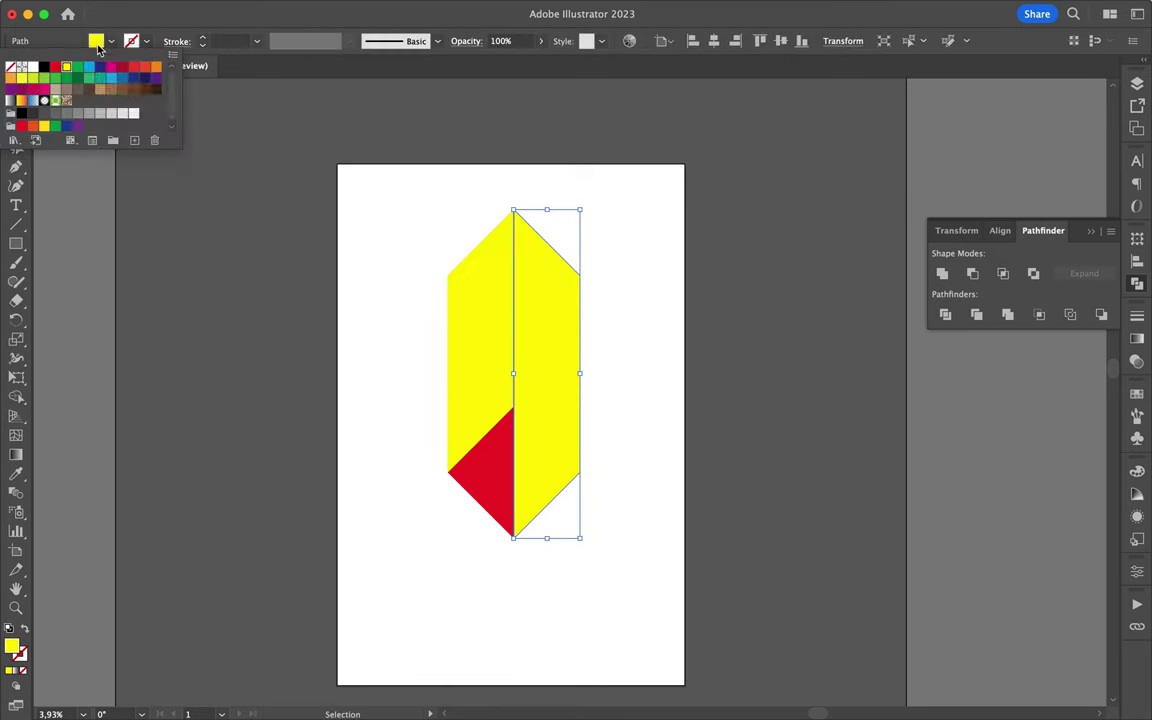
click(108, 77)
- Send the blue face behind the red diamonds and move the column down the artboard
right_click(546, 346)
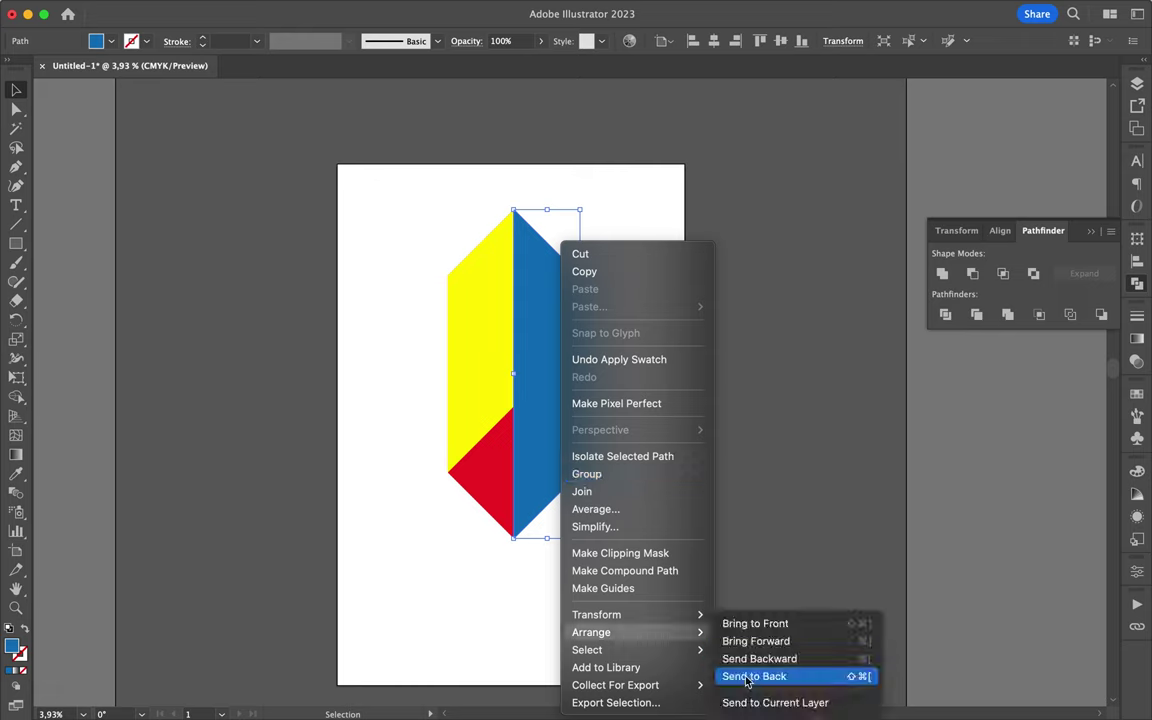
click(772, 675)
click(615, 405)
drag(424, 249, 617, 514)
drag(553, 360, 549, 570)
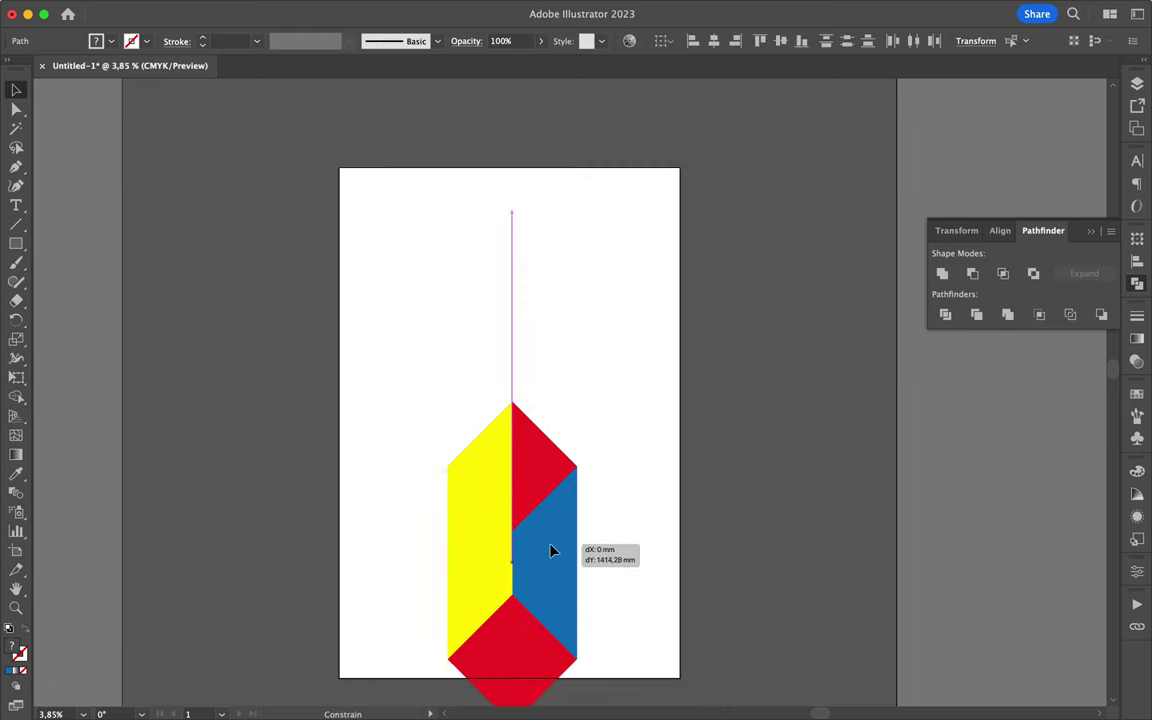
- Stretch the column taller and extend the blue face's bottom point below the artboard
scroll(517, 506, up, 5)
scroll(512, 483, down, 5)
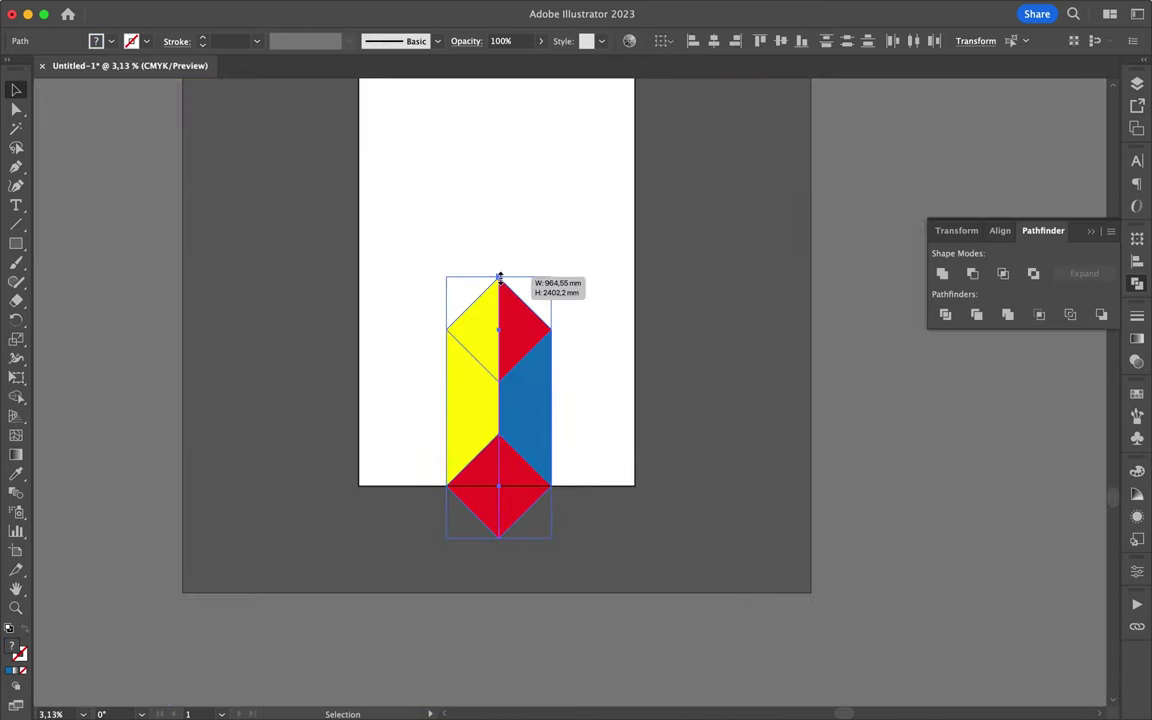
drag(501, 275, 517, 308)
scroll(491, 435, down, 3)
click(491, 438)
key(a)
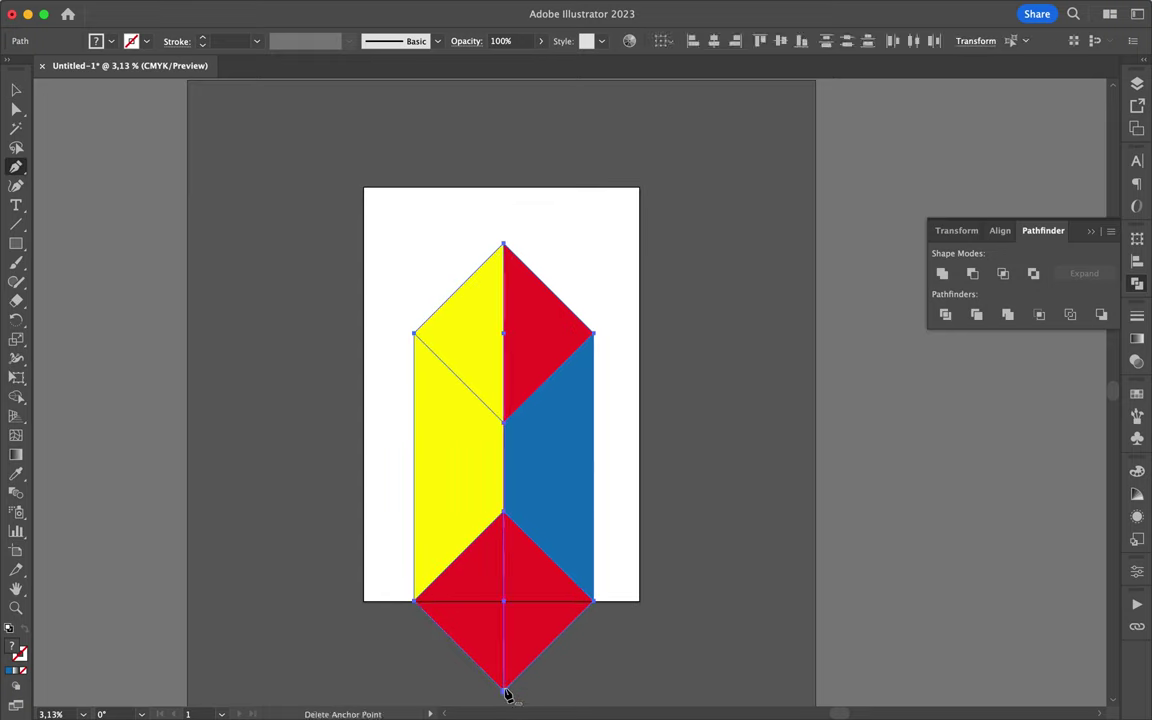
drag(506, 689, 505, 697)
key(v)
key(super+shift+a)
scroll(602, 440, up, 3)
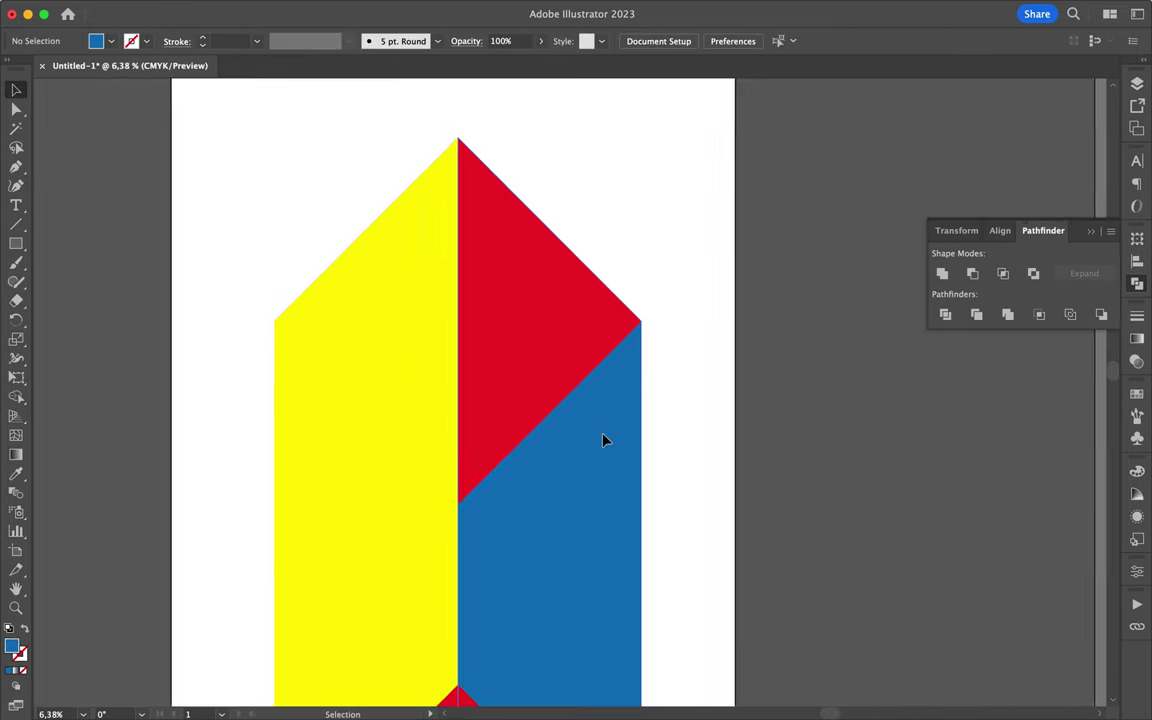
scroll(604, 440, down, 3)
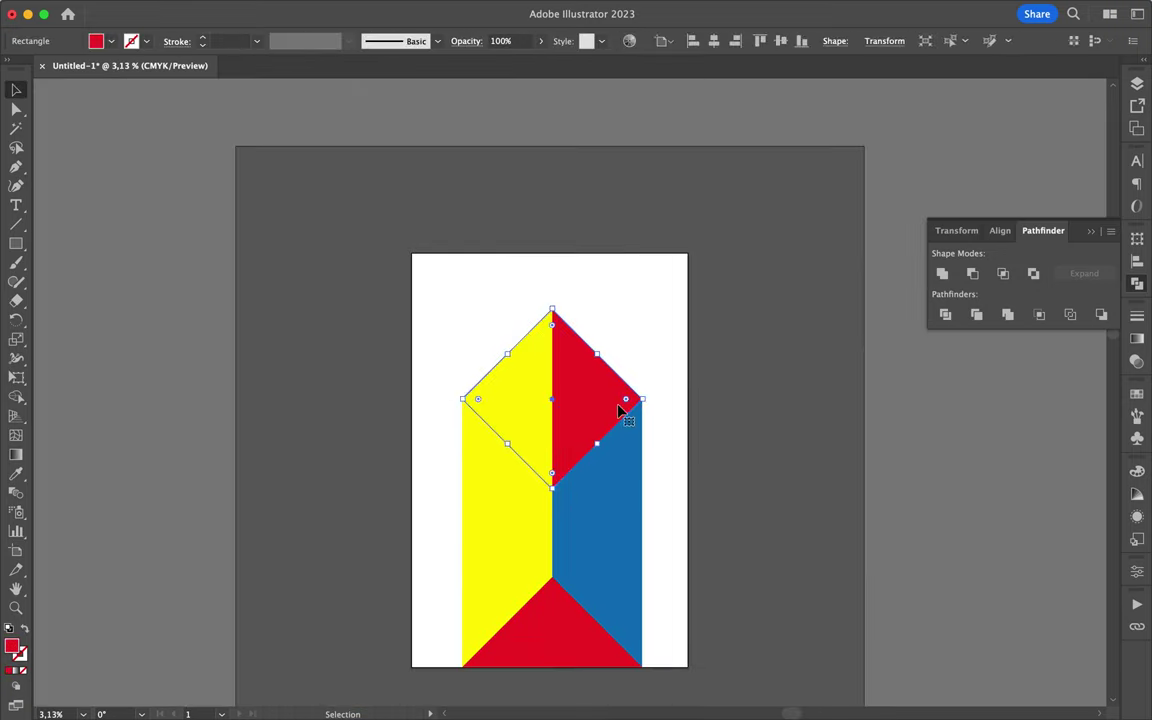
- Reshape a red diamond into an angled edge strip against the artboard's left side
drag(620, 410, 441, 410)
key(a)
drag(373, 487, 463, 665)
key(p)
key(super+shift+F9)
key(a)
drag(372, 487, 411, 665)
mouse_move(283, 400)
mouse_down()
mouse_move(352, 393)
mouse_move(412, 349)
mouse_up()
key(p)
- Copy the edge strip to the right side and mirror it to face inward
click(450, 442)
drag(450, 442, 671, 463)
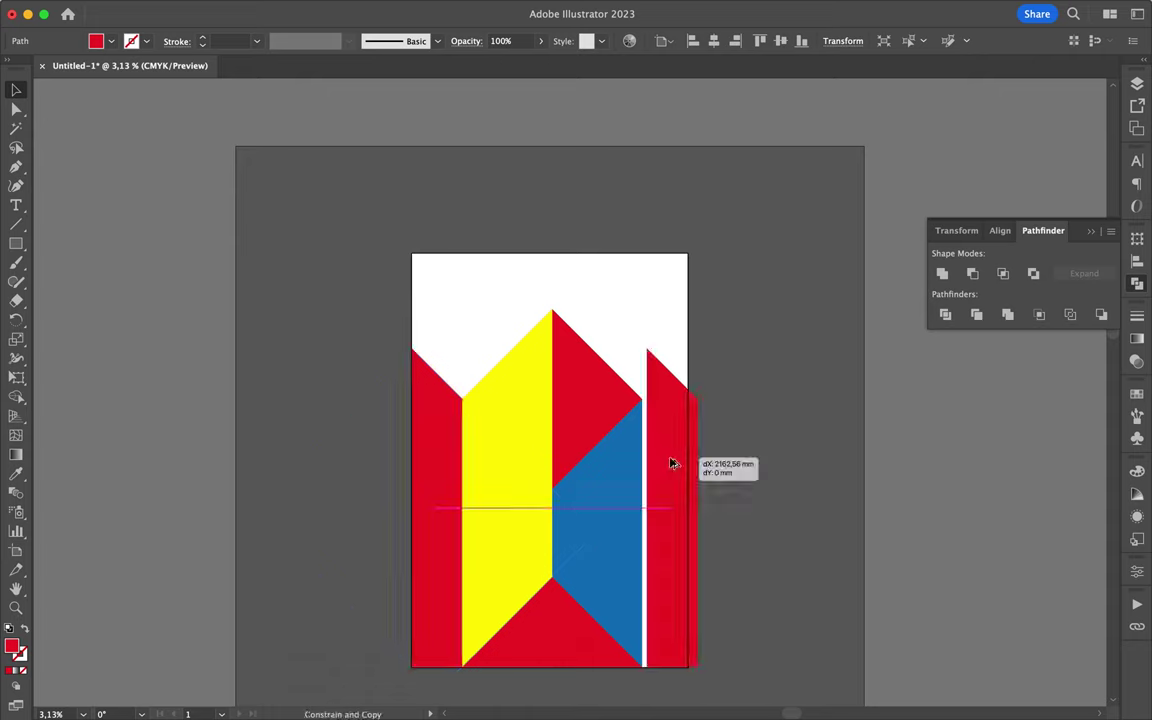
right_click(665, 458)
click(476, 340)
key(o)
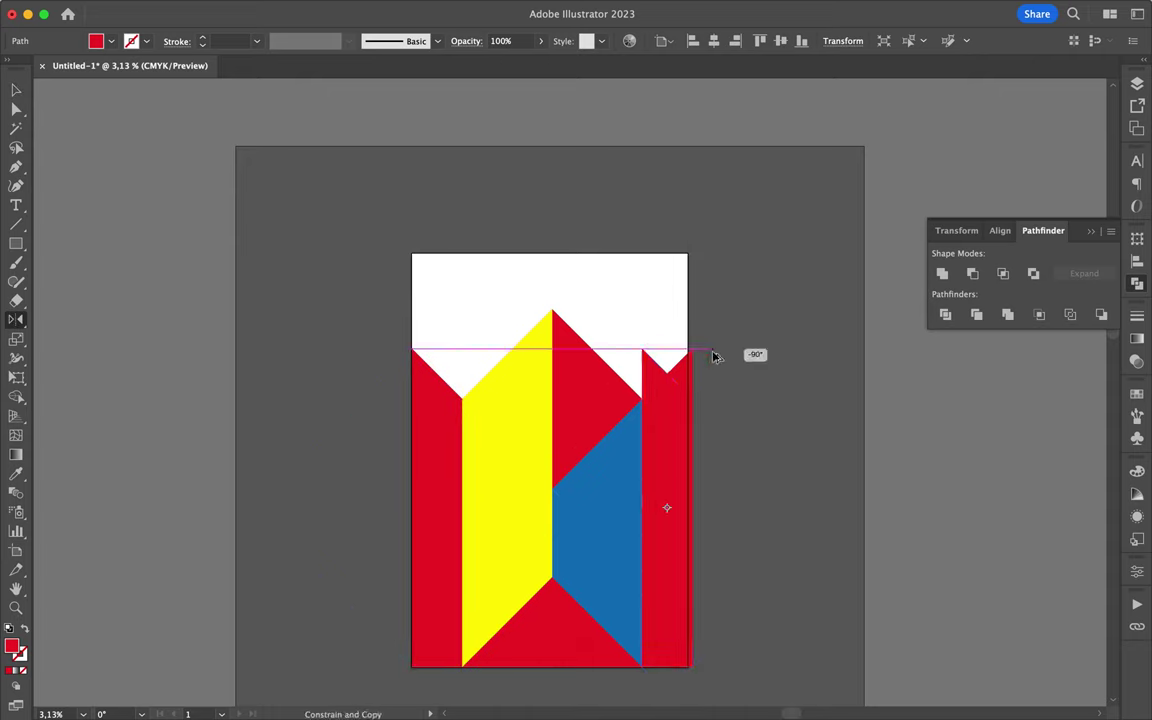
click(655, 375)
drag(671, 653, 664, 690)
- Color the left edge strip blue and the right edge strip yellow
key(ctrl+a)
click(736, 501)
click(443, 491)
click(607, 411)
click(576, 519)
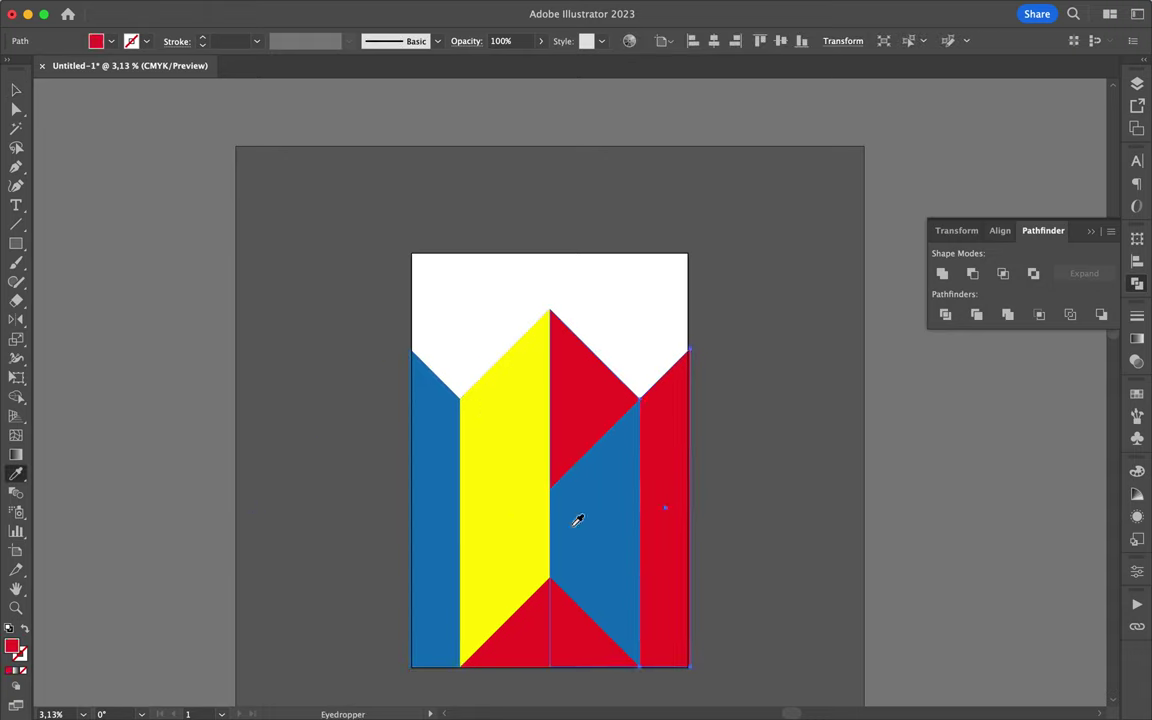
click(652, 322)
scroll(628, 302, up, 3)
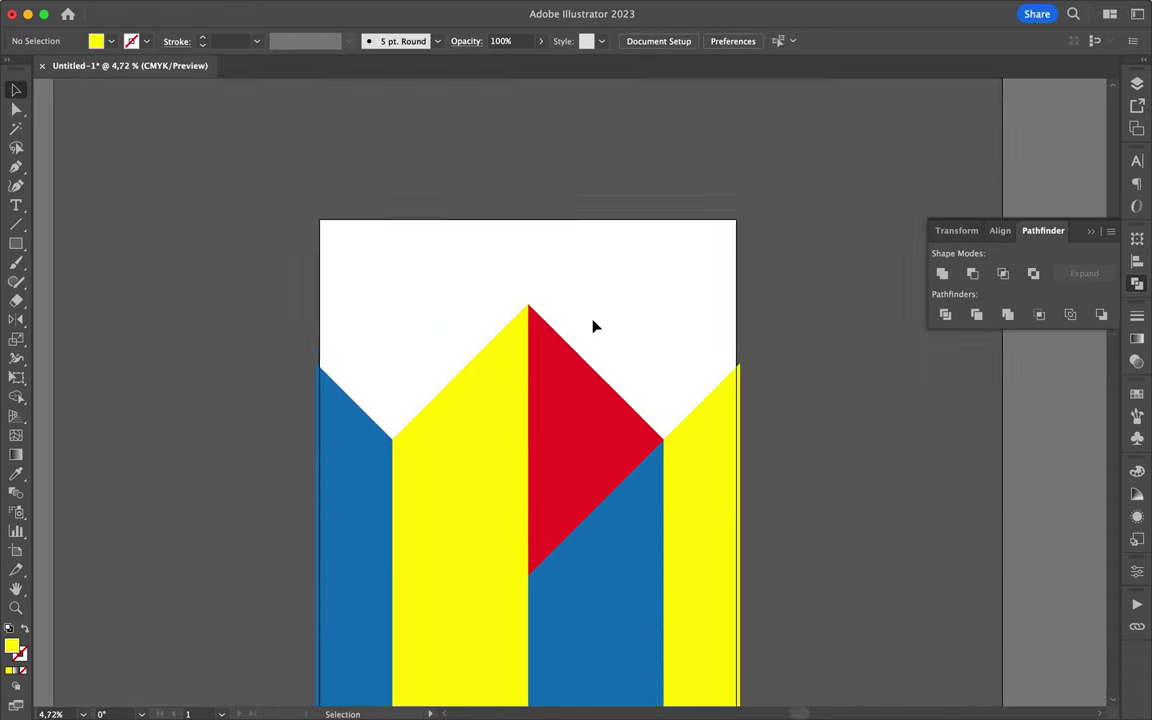
- Draw a small black square above the column and repeat it into a row
scroll(596, 326, up, 2)
scroll(630, 239, down, 3)
scroll(638, 226, up, 3)
key(ctrl+z)
scroll(617, 185, up, 2)
key(m)
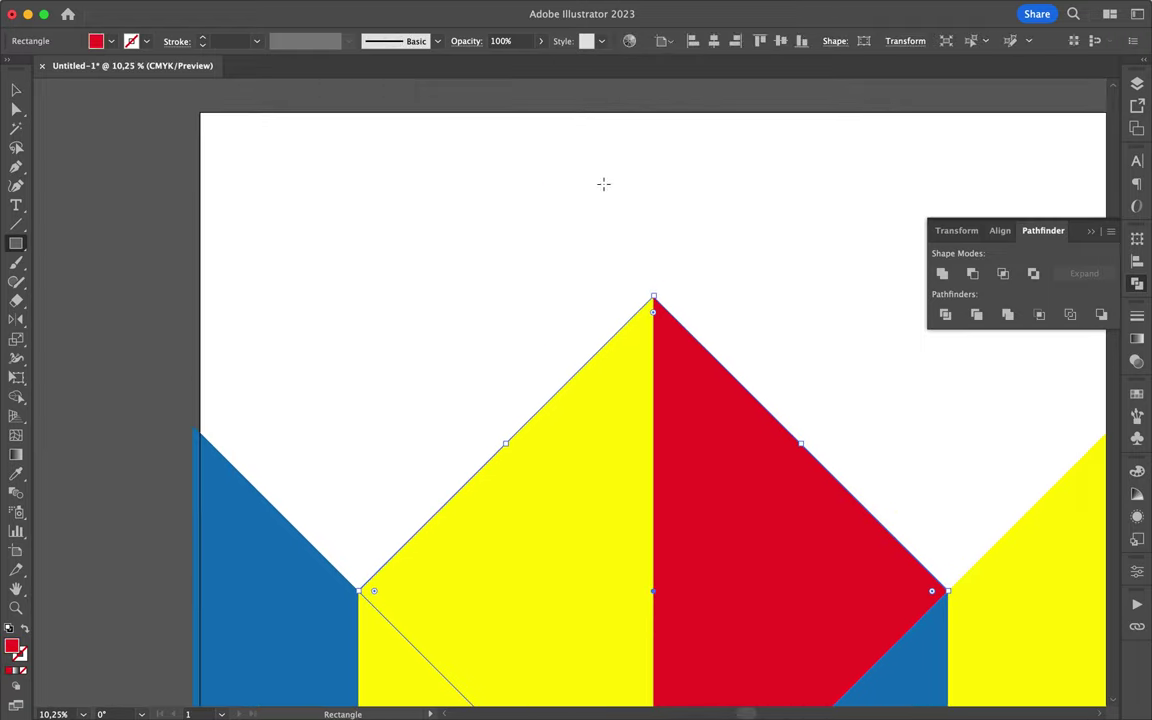
scroll(359, 204, up, 3)
key(i)
click(318, 176)
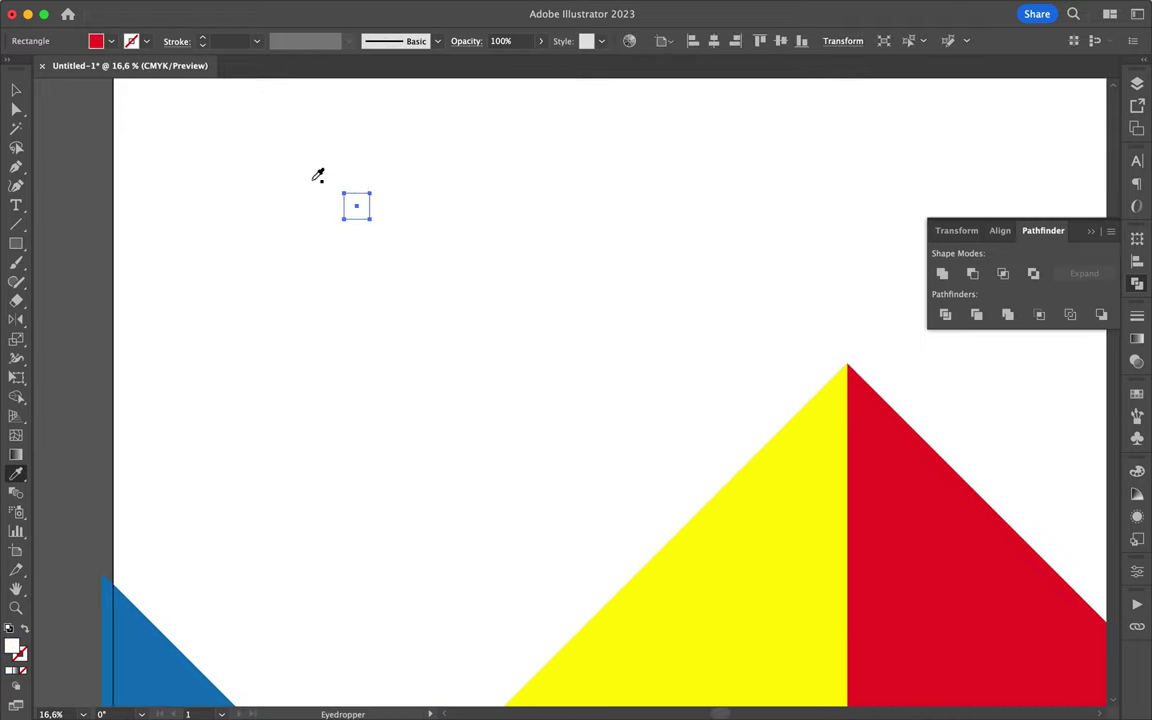
click(21, 628)
key(ctrl+d)
key(ctrl+d)
key(ctrl+d)
- Add an offset second row of squares to form a checker strip
scroll(420, 246, down, 3)
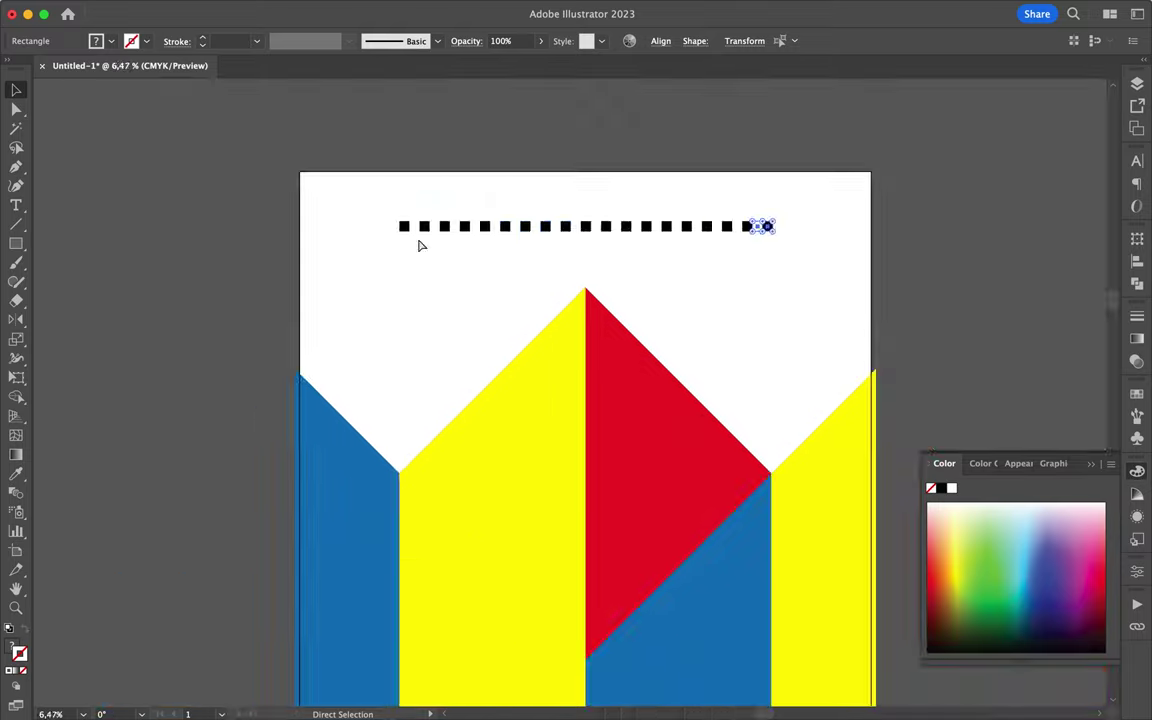
scroll(995, 240, up, 3)
drag(774, 218, 771, 288)
scroll(616, 236, up, 5)
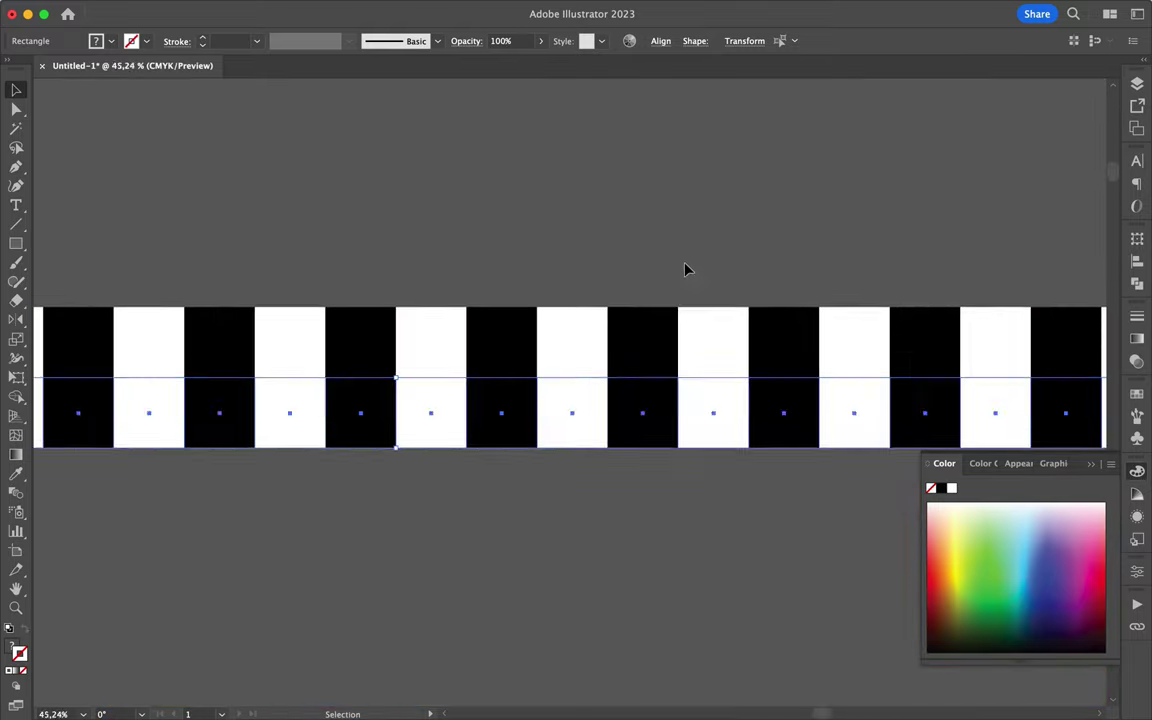
scroll(688, 268, down, 5)
key(ctrl+z)
key(ctrl+z)
key(ctrl+shift+z)
key(ctrl+shift+z)
key(ctrl+shift+z)
- Duplicate the checker strip downward several times to build the checkerboard
drag(16, 319, 60, 331)
drag(633, 288, 648, 290)
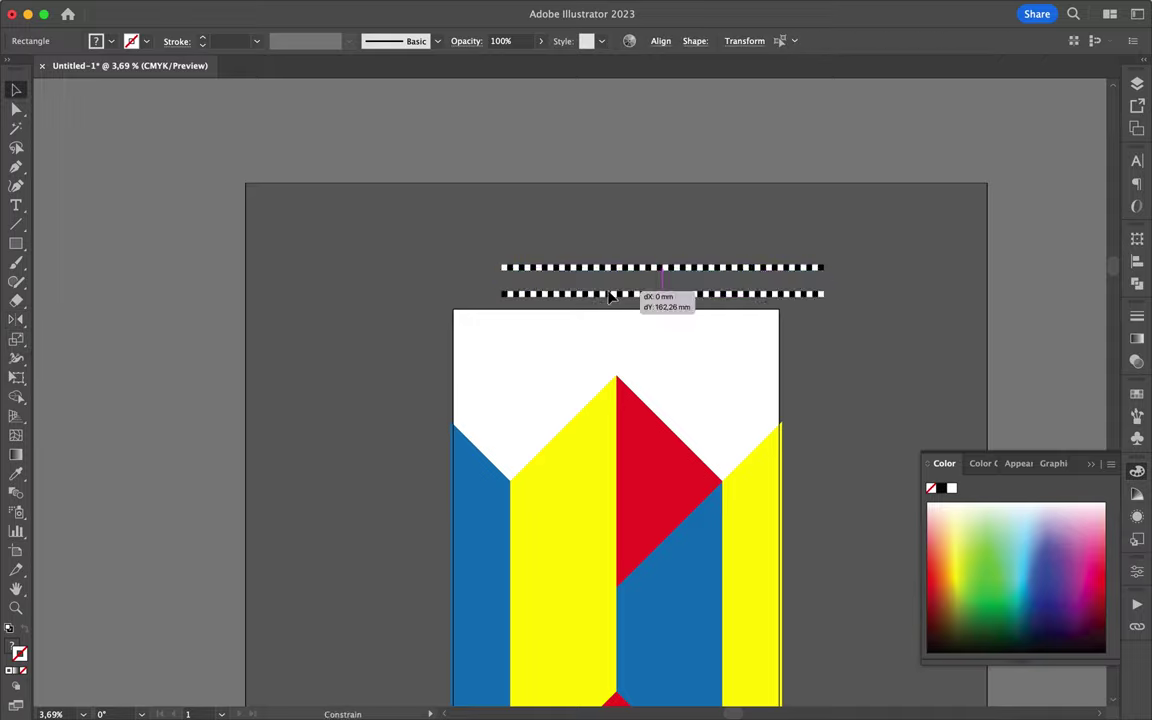
scroll(607, 272, up, 3)
scroll(607, 272, up, 3)
scroll(604, 257, down, 5)
drag(735, 250, 735, 264)
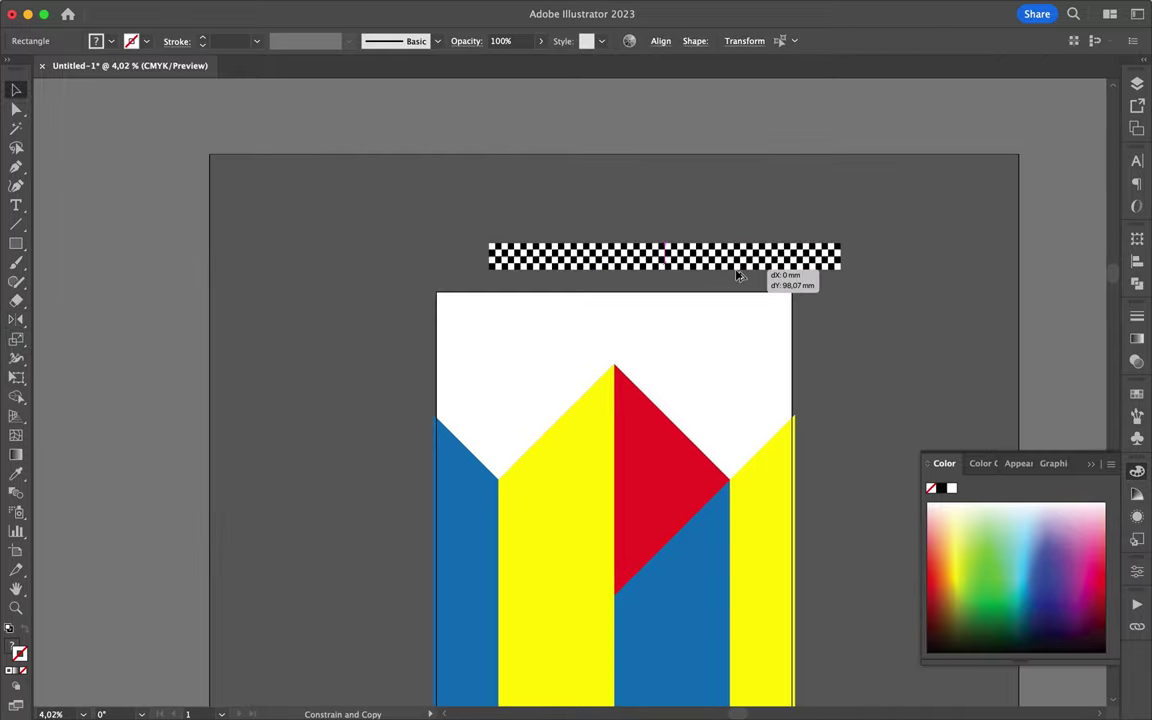
scroll(589, 248, up, 4)
scroll(588, 248, up, 6)
mouse_move(584, 293)
mouse_down()
mouse_move(581, 567)
mouse_move(584, 558)
mouse_up()
- Move the checkerboard block up above the column artwork
scroll(584, 558, down, 8)
scroll(265, 540, up, 10)
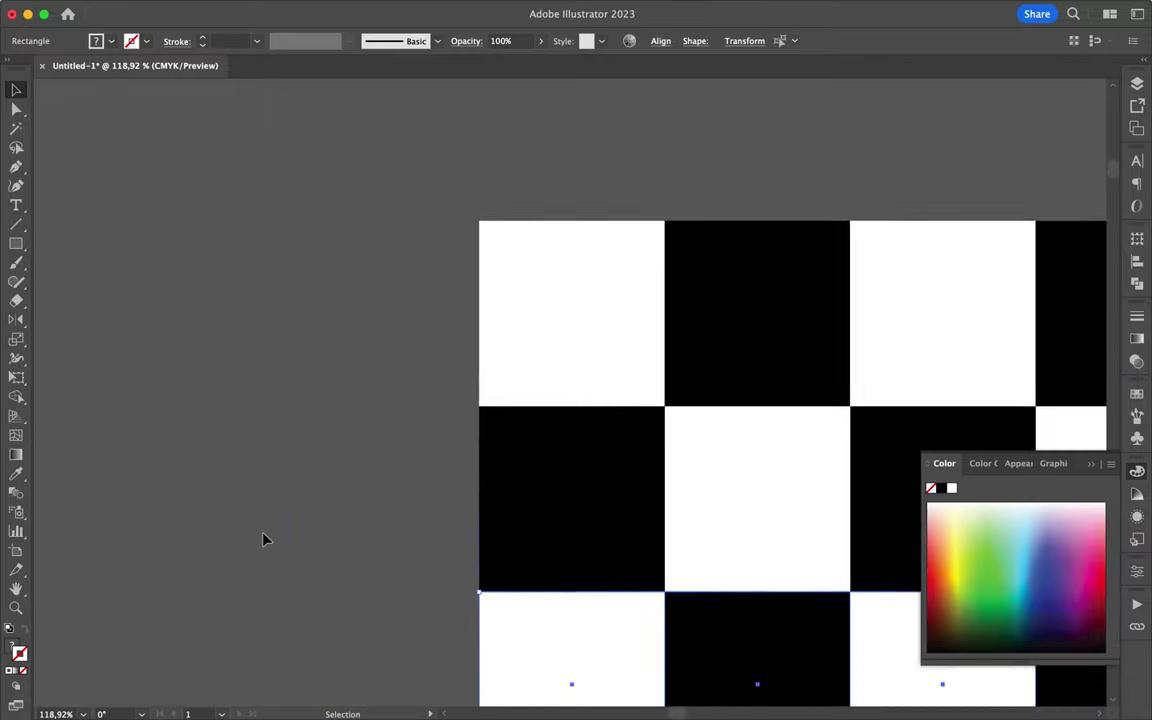
scroll(265, 538, up, 5)
scroll(265, 538, up, 2)
scroll(265, 537, down, 8)
scroll(309, 514, down, 2)
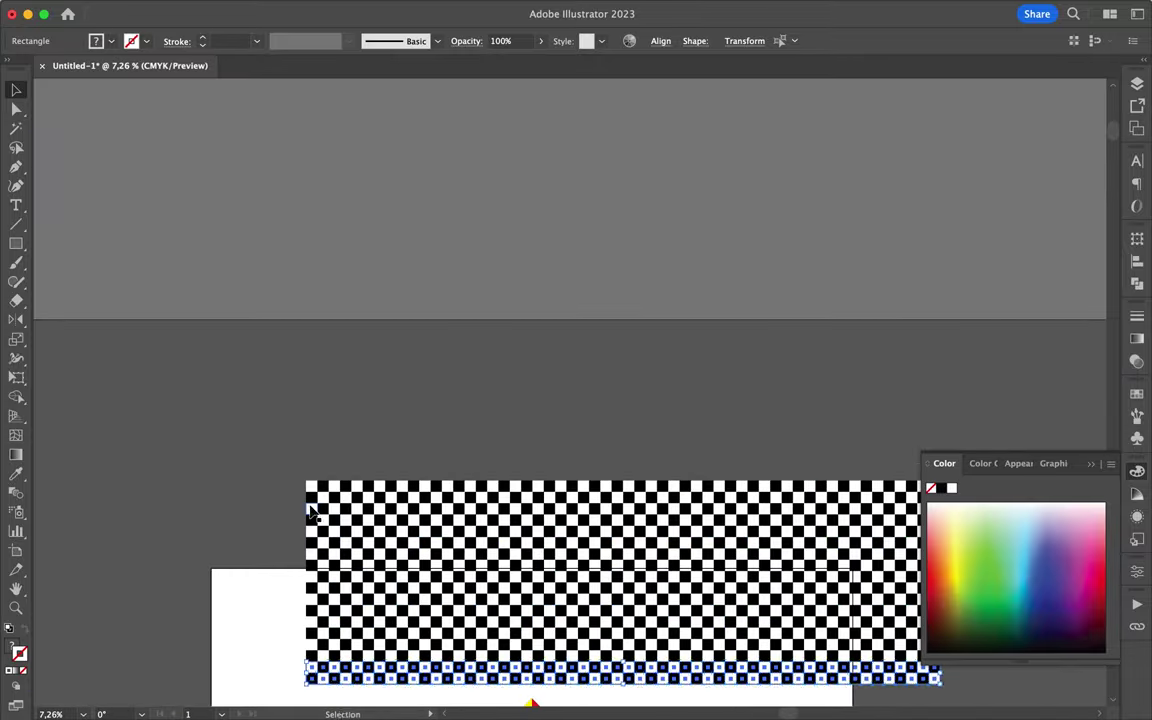
scroll(527, 699, down, 3)
scroll(698, 620, down, 3)
scroll(698, 620, left, 5)
drag(643, 457, 414, 385)
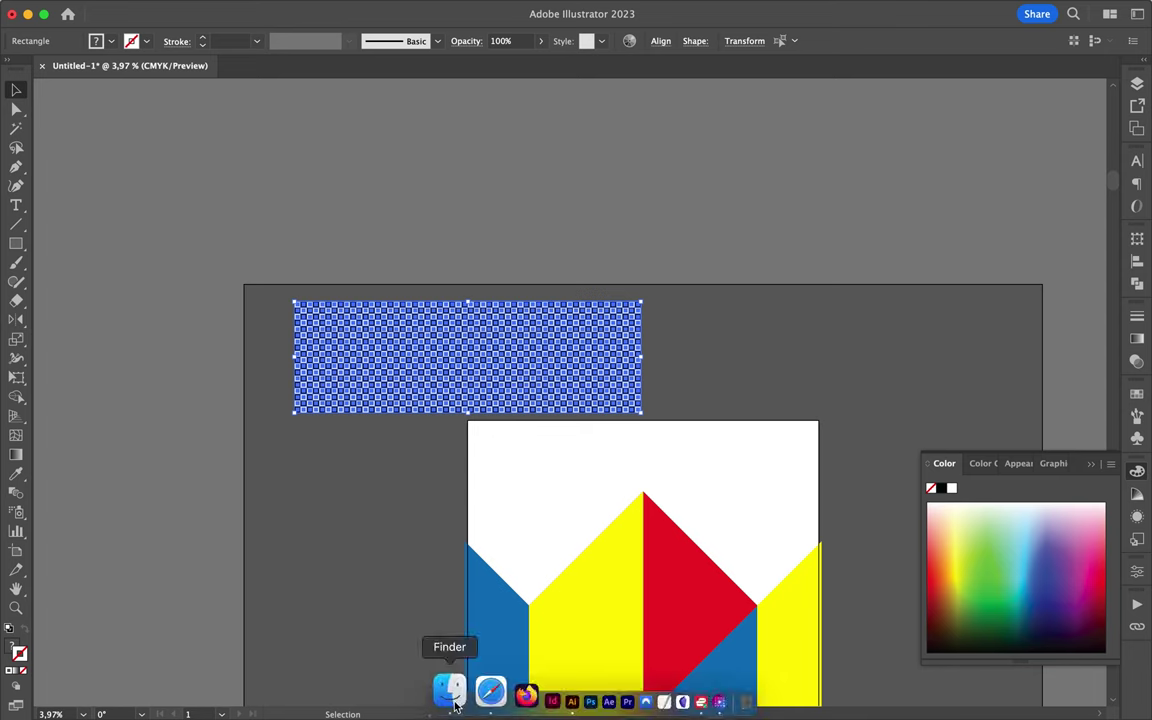
- In Finder's BUREAU EAU folder, rename the project folder to 9-1416 Geo and select Untitled-1.psd
click(450, 690)
click(289, 119)
click(465, 258)
click(479, 294)
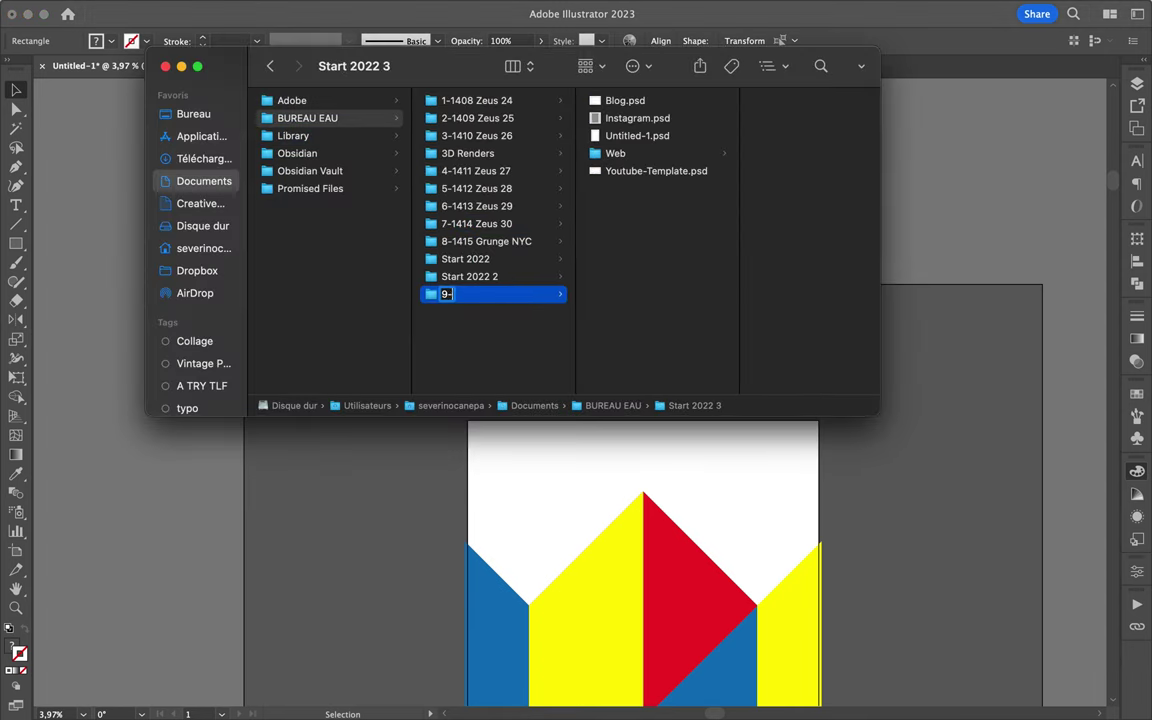
click(637, 135)
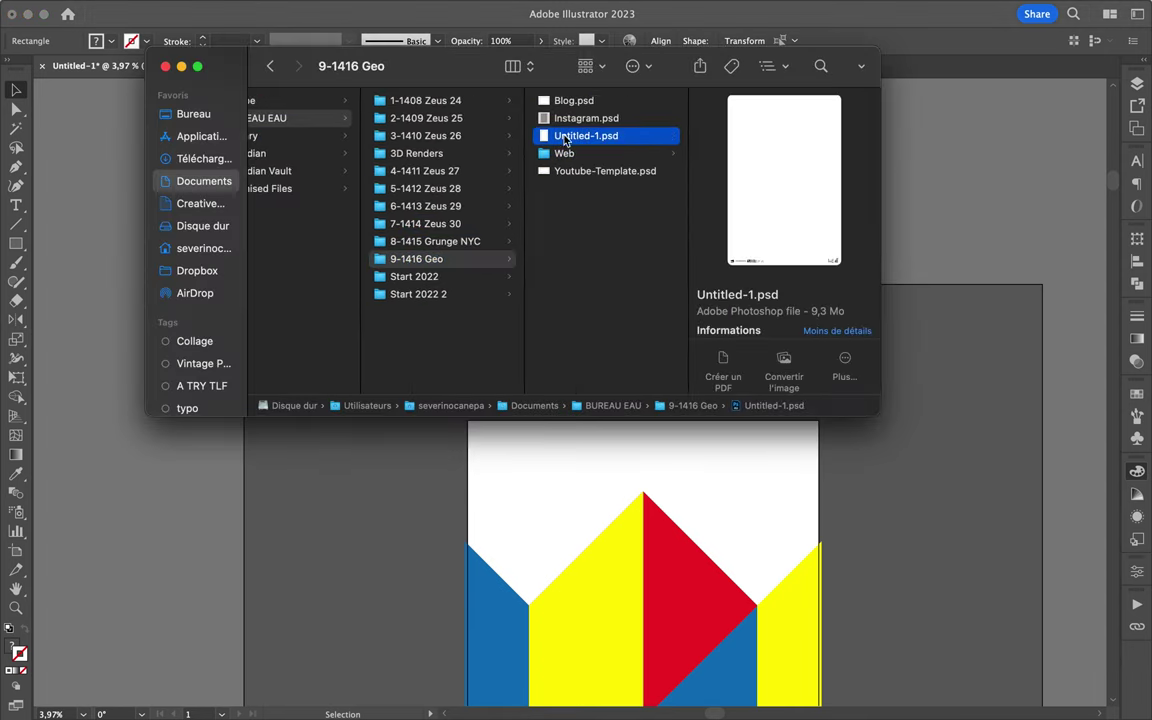
- Return to the Illustrator column artwork, then start Photoshop from the Dock
click(490, 420)
scroll(438, 415, down, 2)
click(742, 560)
mouse_move(537, 692)
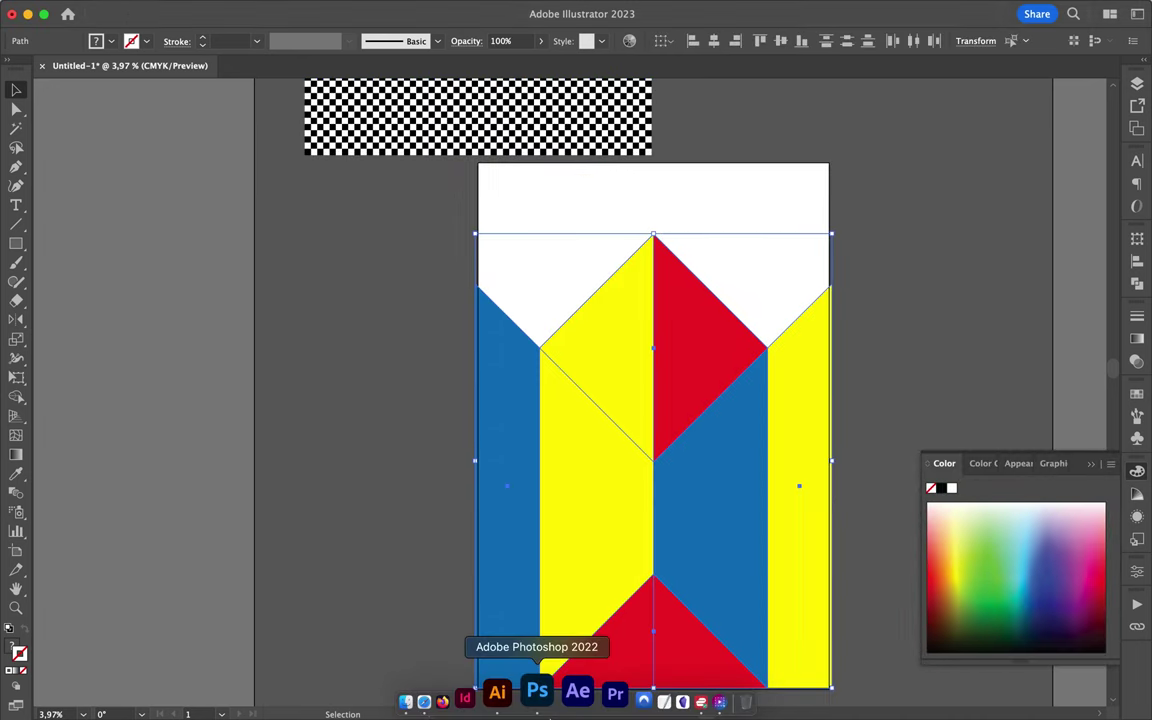
right_click(545, 706)
click(545, 706)
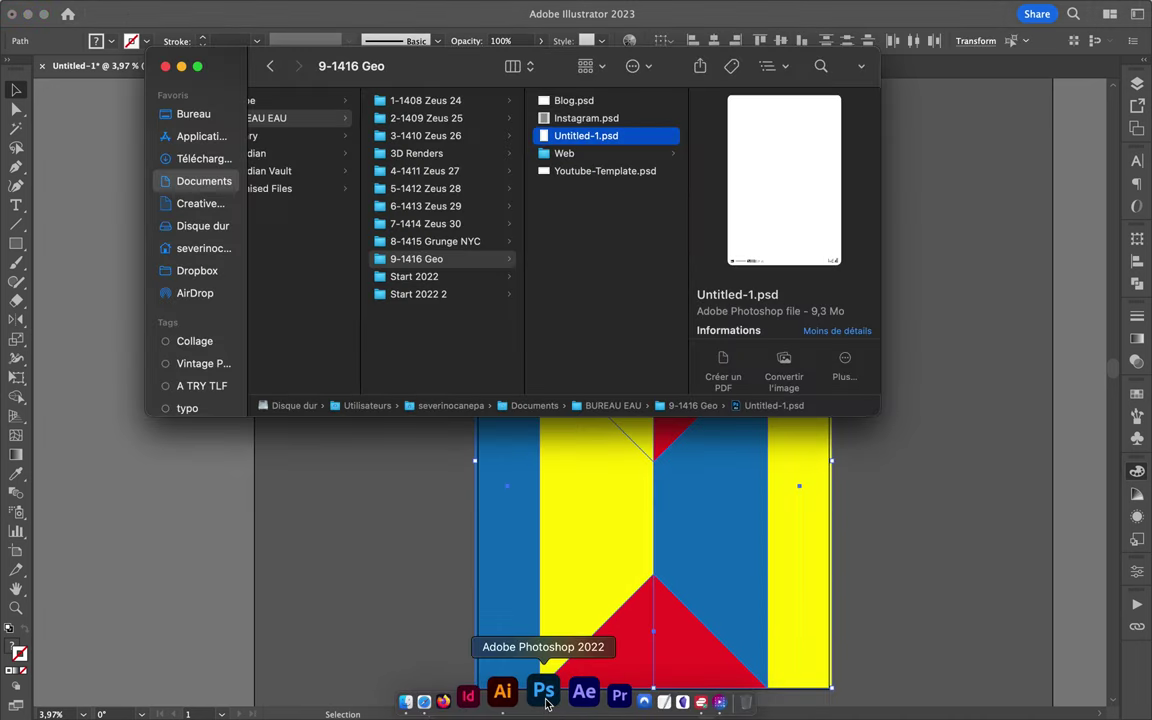
click(648, 257)
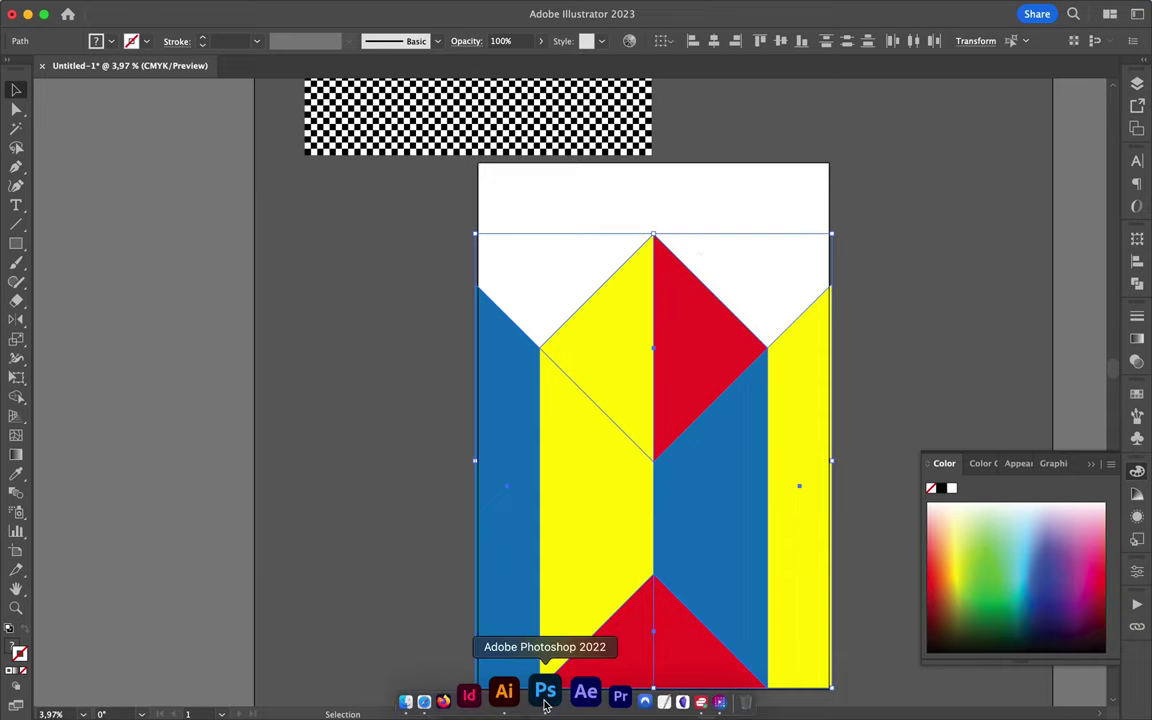
- Duplicate the column artwork to the left, add a red diamond, and send the copy to back
scroll(792, 121, up, 3)
click(792, 121)
click(627, 675)
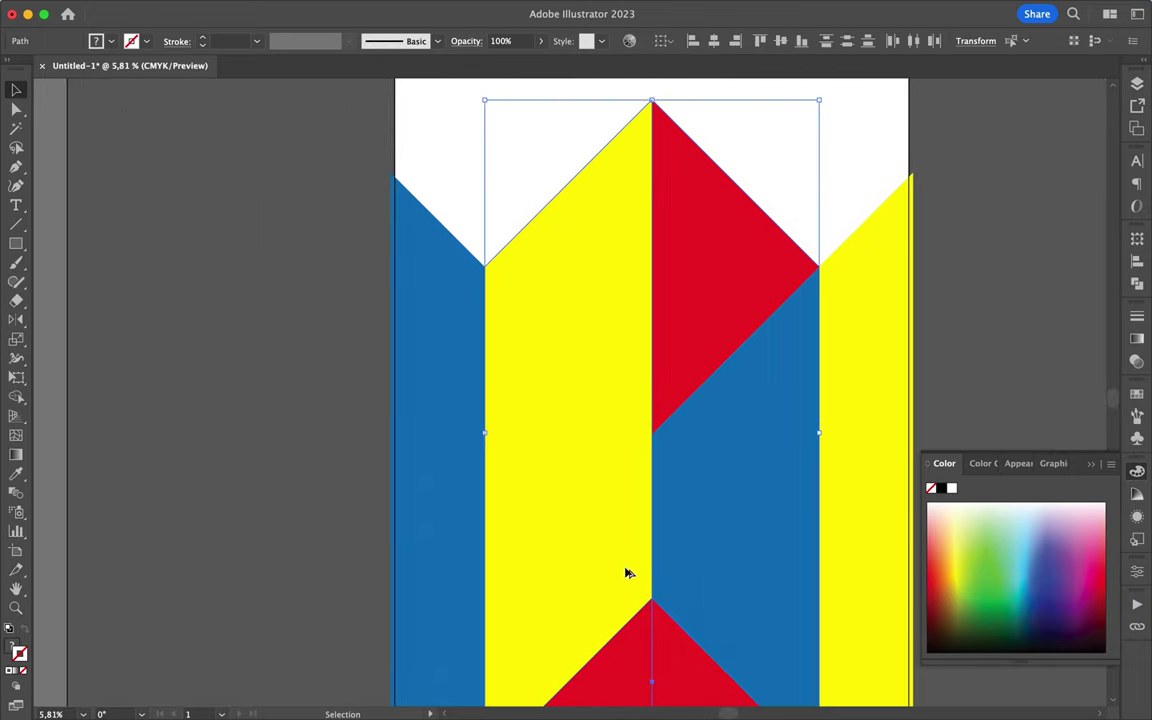
drag(625, 576, 231, 450)
scroll(231, 450, down, 2)
mouse_move(589, 303)
mouse_down()
mouse_move(320, 563)
mouse_move(278, 563)
mouse_up()
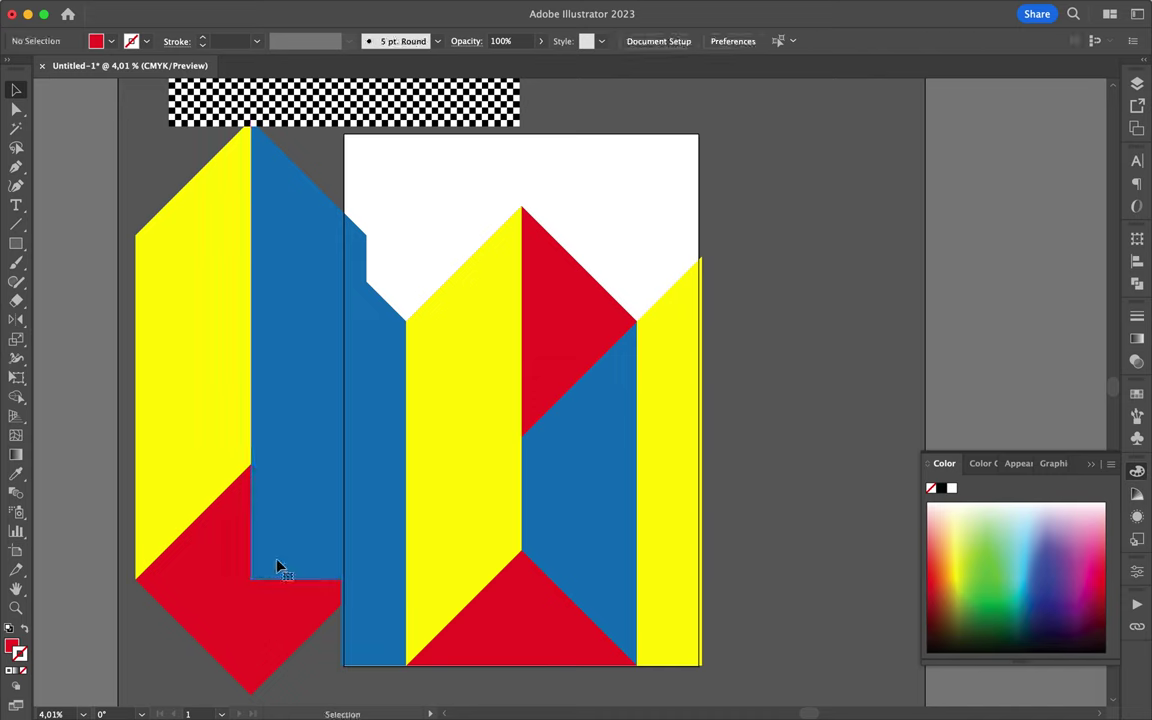
right_click(276, 214)
click(595, 678)
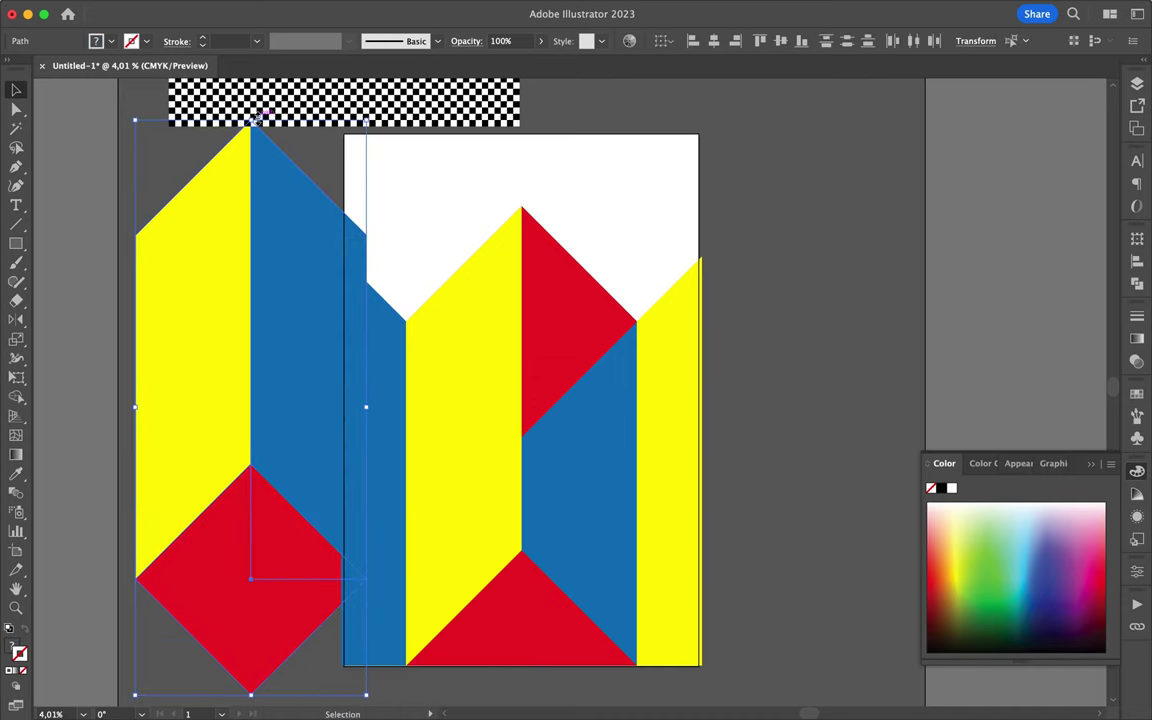
- Shrink the copy into a small cube and pull its top anchor down
drag(252, 120, 246, 395)
key(a)
drag(229, 334, 230, 420)
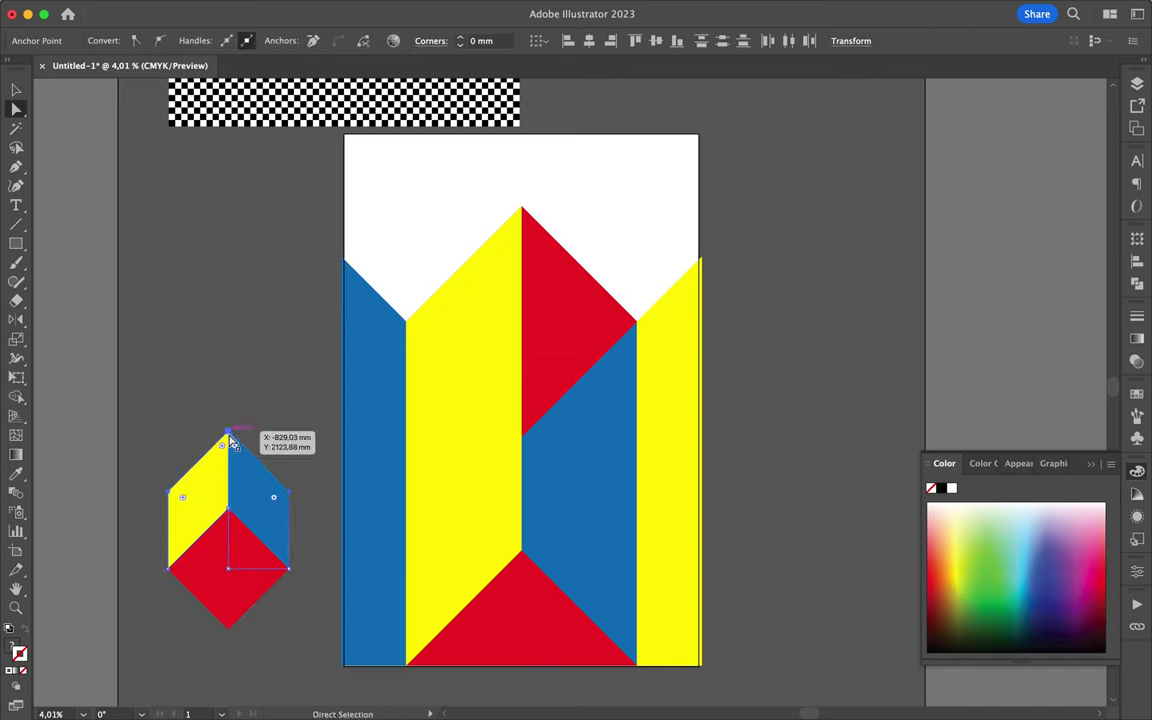
key(v)
click(267, 576)
- Place small cube copies on the left and right blue columns of the artwork
mouse_move(546, 712)
click(546, 692)
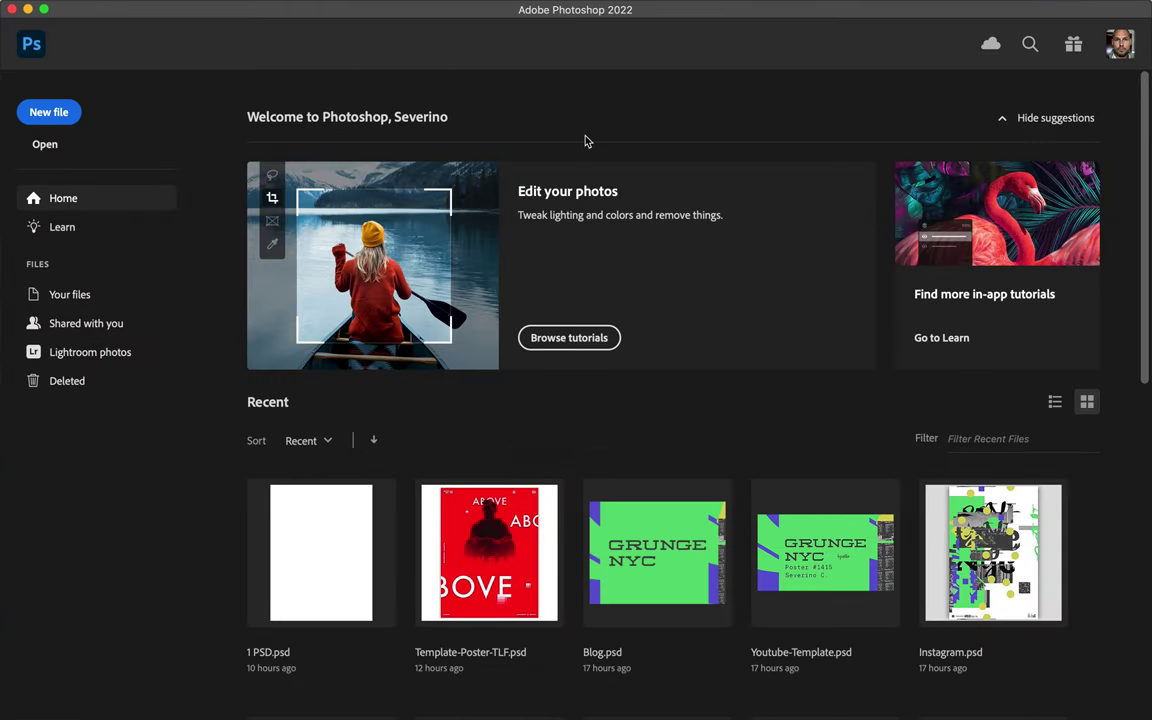
click(527, 689)
drag(340, 608, 535, 445)
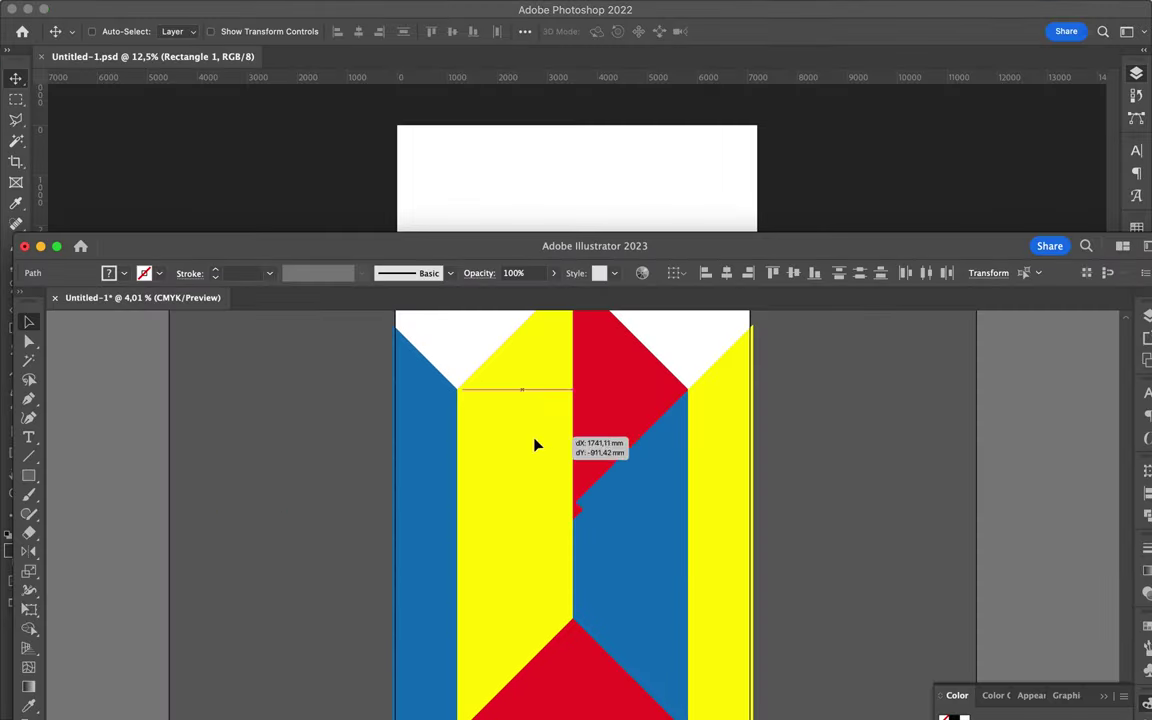
right_click(535, 445)
click(700, 640)
mouse_move(545, 523)
mouse_down()
mouse_move(485, 598)
mouse_move(718, 598)
mouse_up()
scroll(700, 600, down, 1)
click(738, 571)
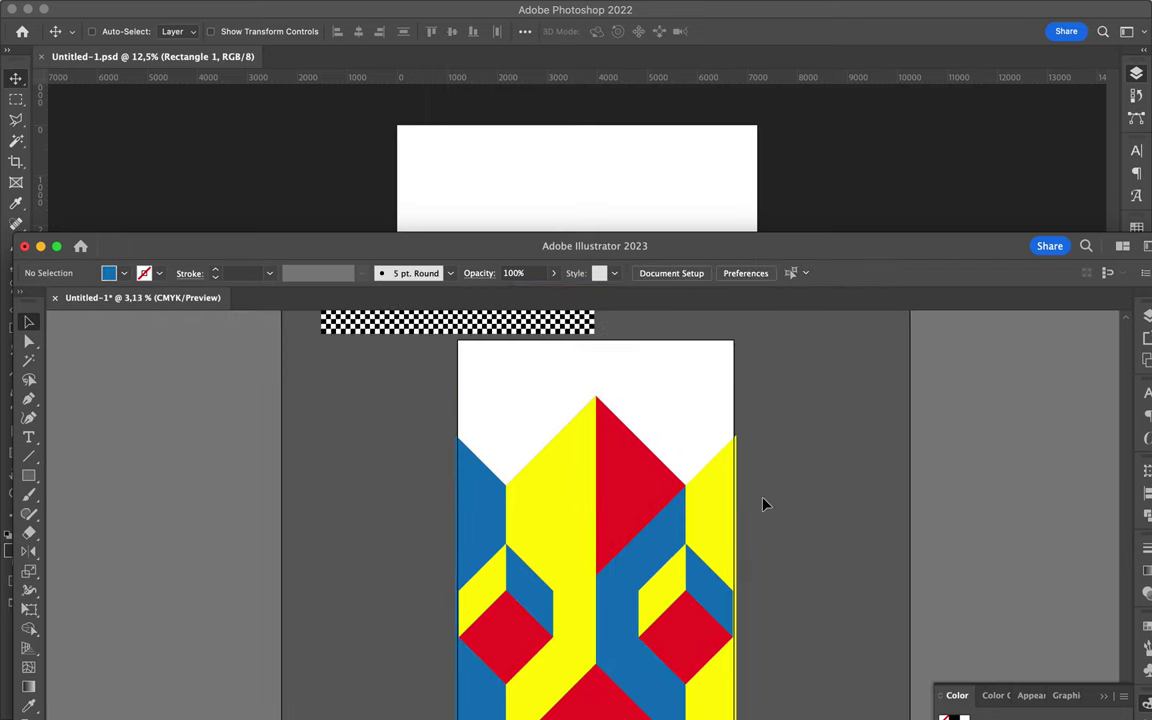
drag(685, 600, 673, 600)
click(559, 477)
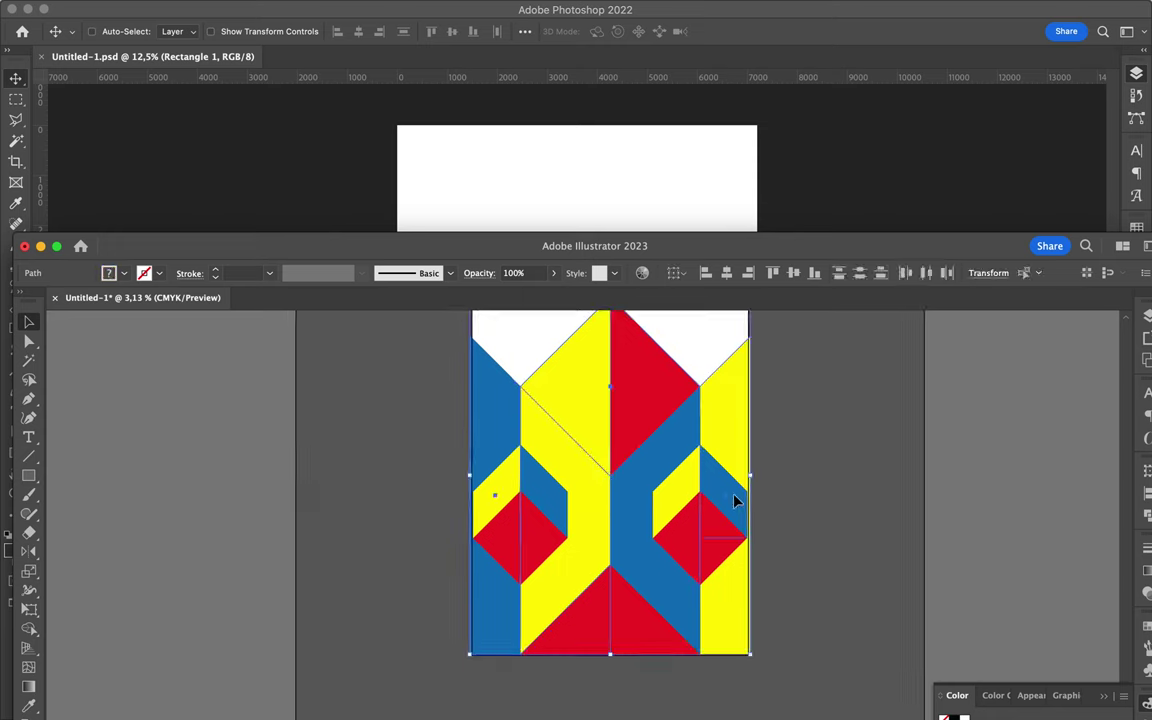
- Move the column artwork from Illustrator into the Photoshop poster as a placed object
key(super+x)
click(553, 224)
key(super+v)
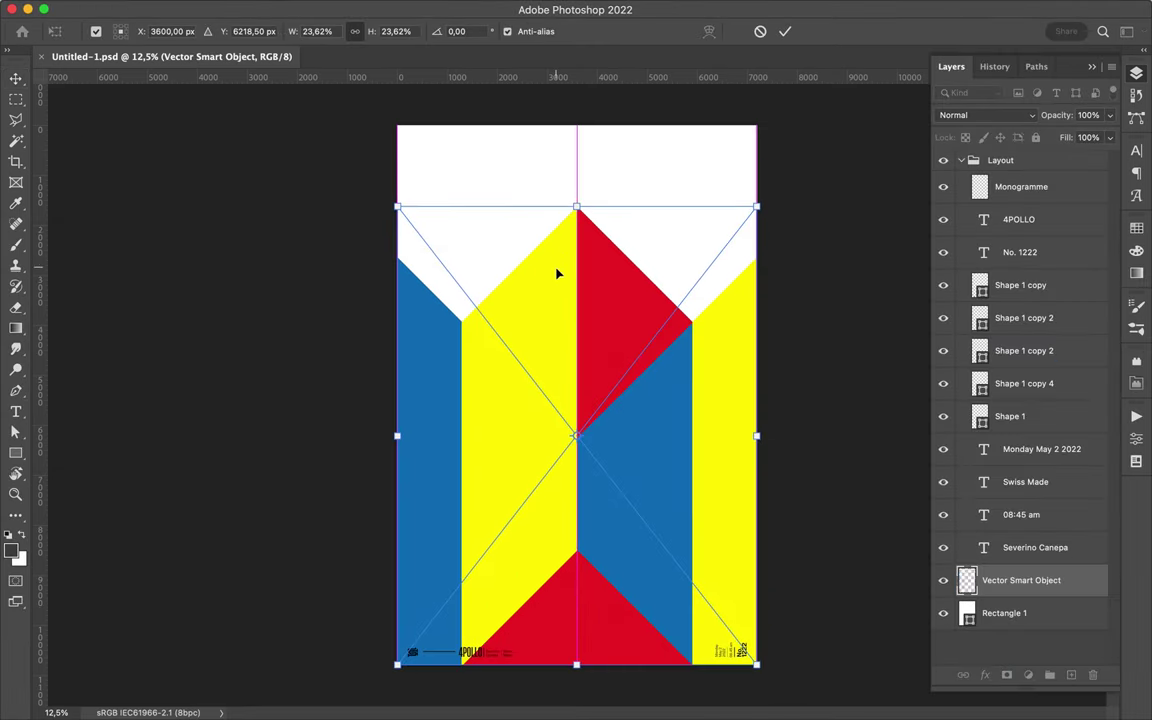
key(Return)
click(483, 694)
- Move the left small cube into the poster and place it on the left column
key(super+x)
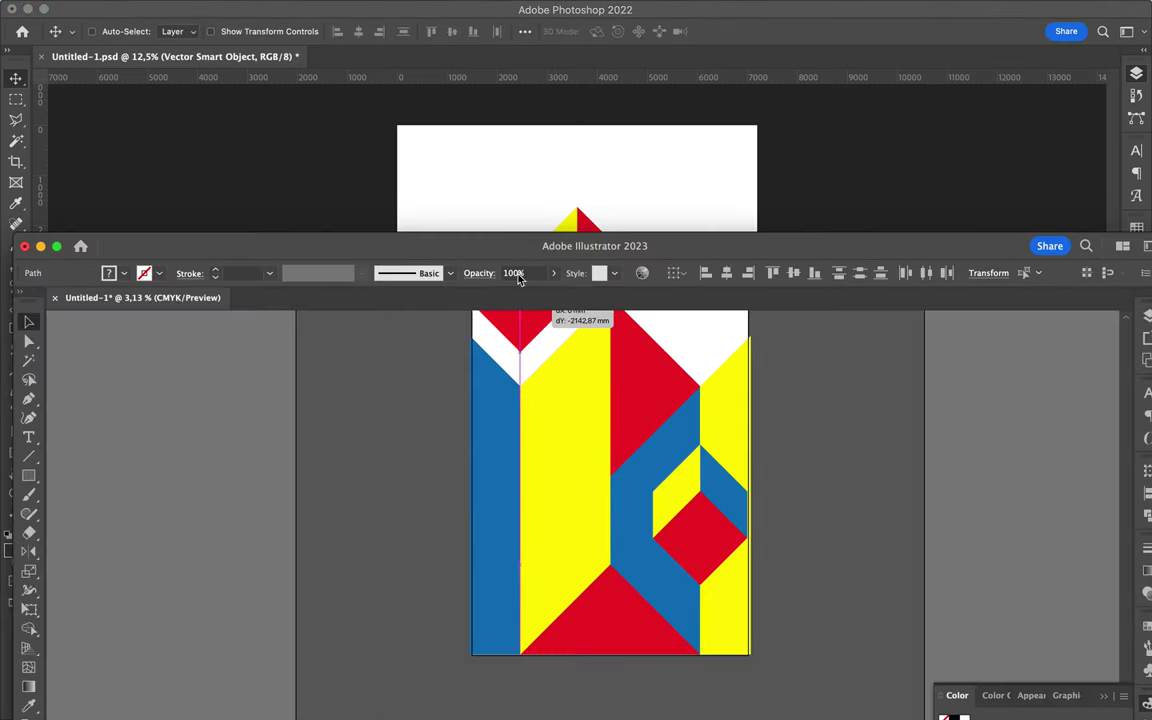
click(553, 224)
key(super+v)
drag(453, 585, 470, 488)
key(Return)
- Copy the cube to the right side, align it, and save the poster
scroll(470, 488, up, 10)
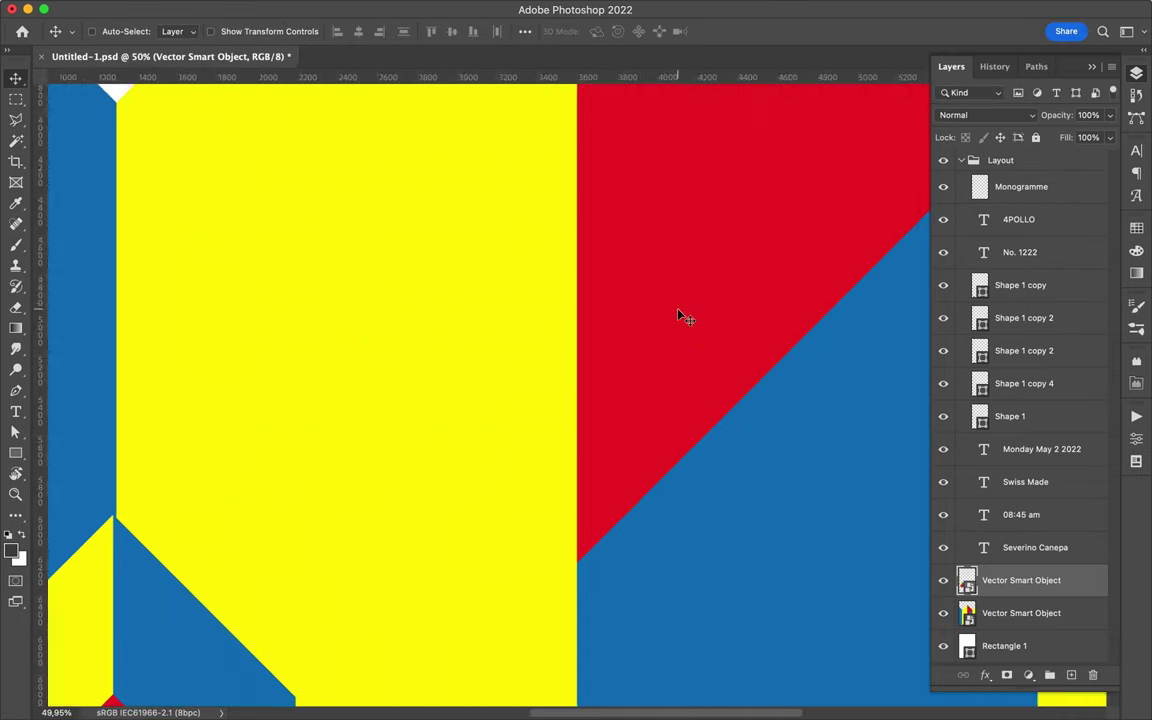
scroll(358, 422, up, 1)
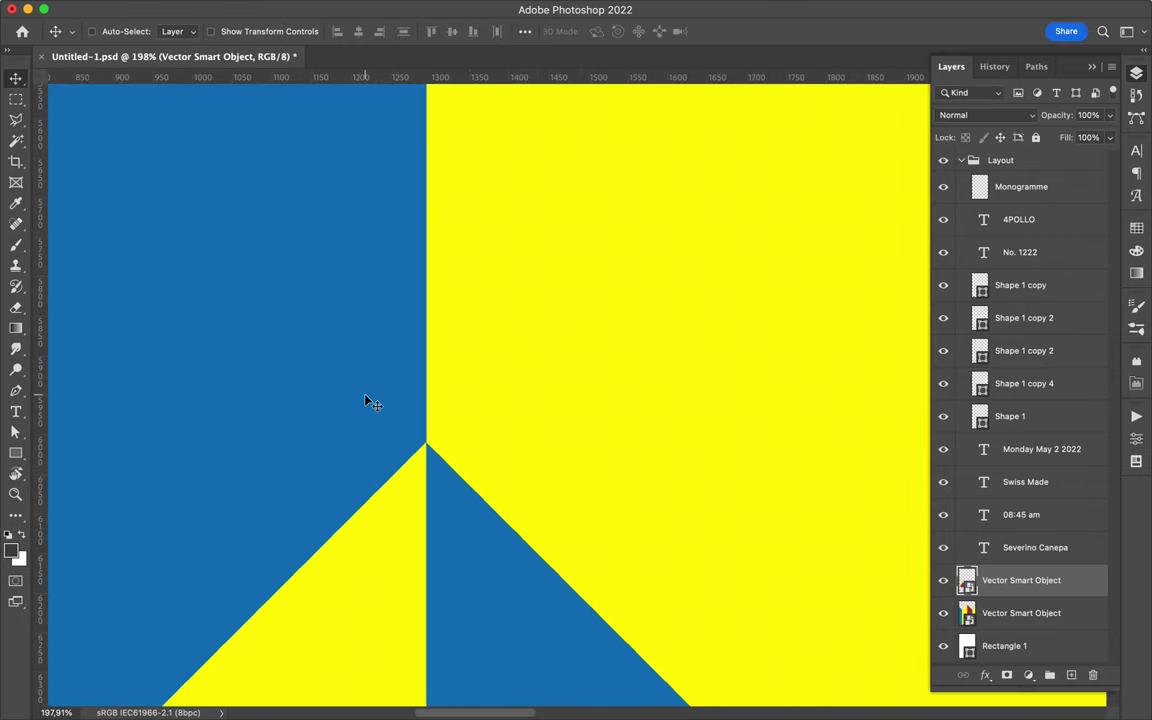
key(super+0)
mouse_move(417, 517)
mouse_down()
mouse_move(687, 517)
mouse_move(702, 478)
mouse_up()
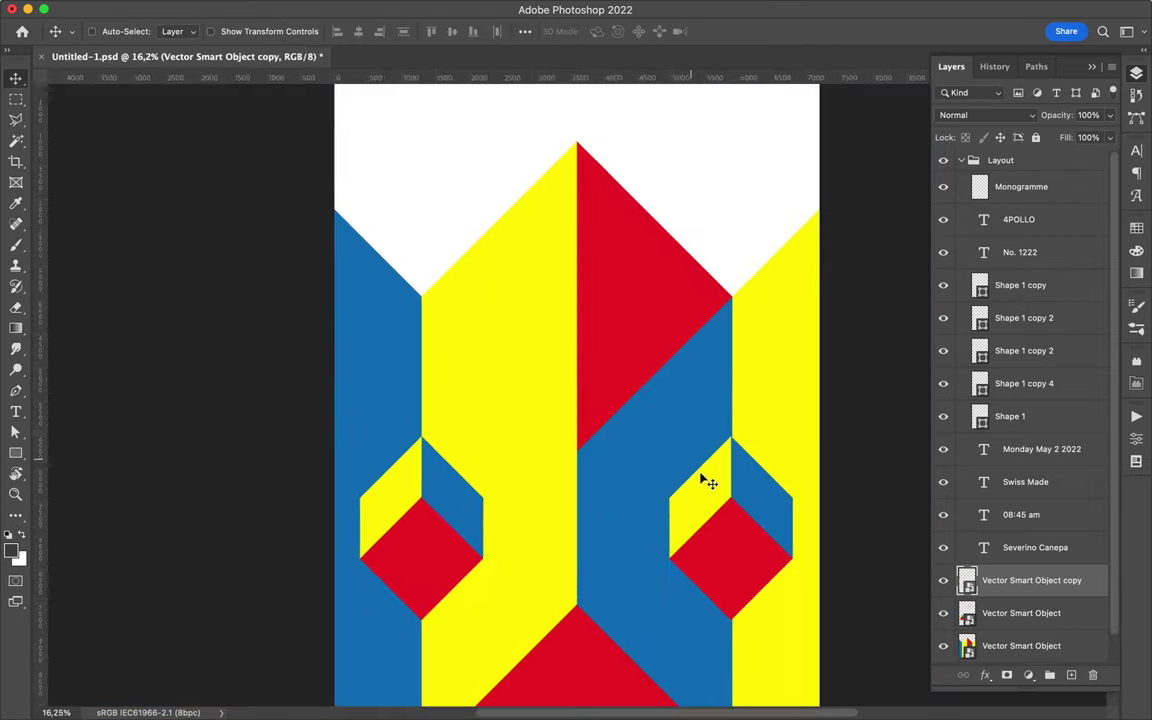
scroll(700, 475, up, 3)
scroll(699, 471, up, 8)
drag(560, 605, 646, 605)
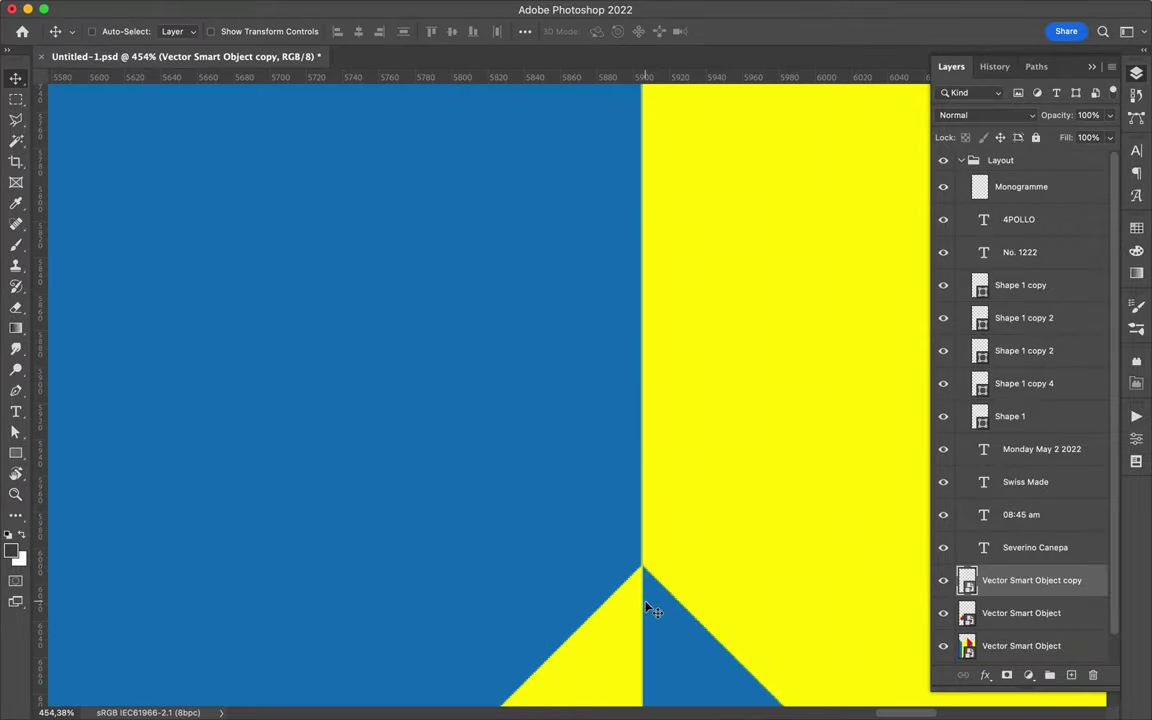
key(super+0)
key(super+s)
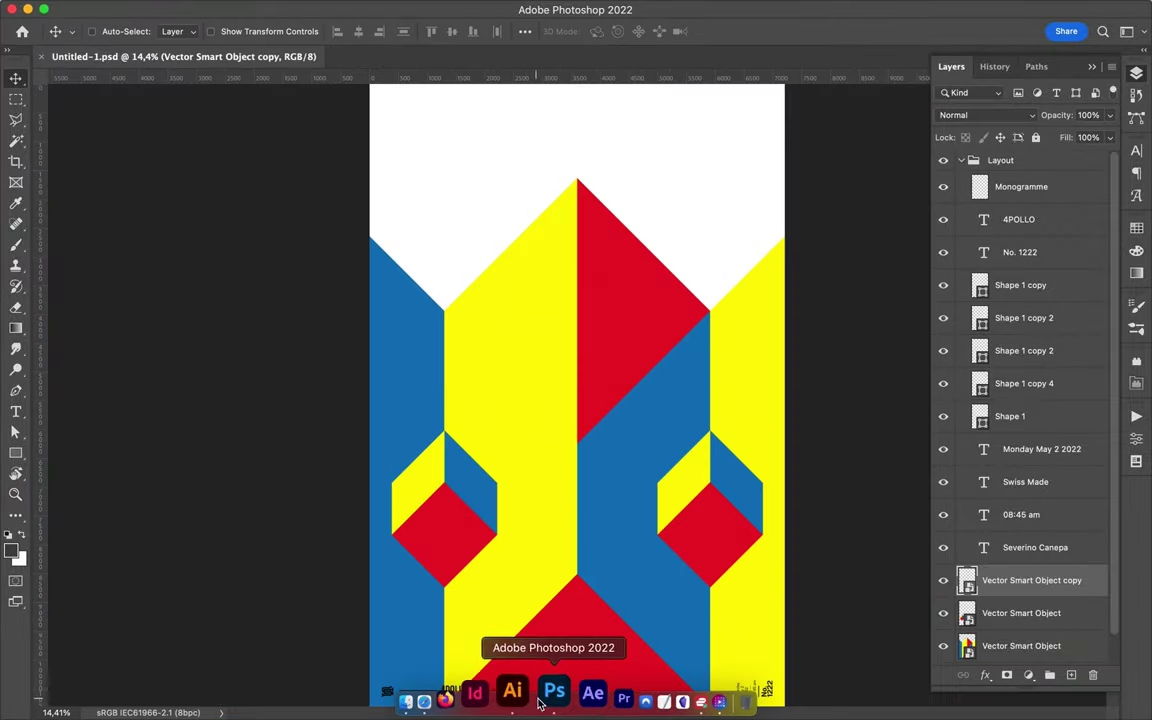
click(525, 692)
- Enlarge the checker rectangle, bring it into the poster, and copy a circle onto a new layer
drag(319, 430, 591, 524)
drag(319, 337, 620, 555)
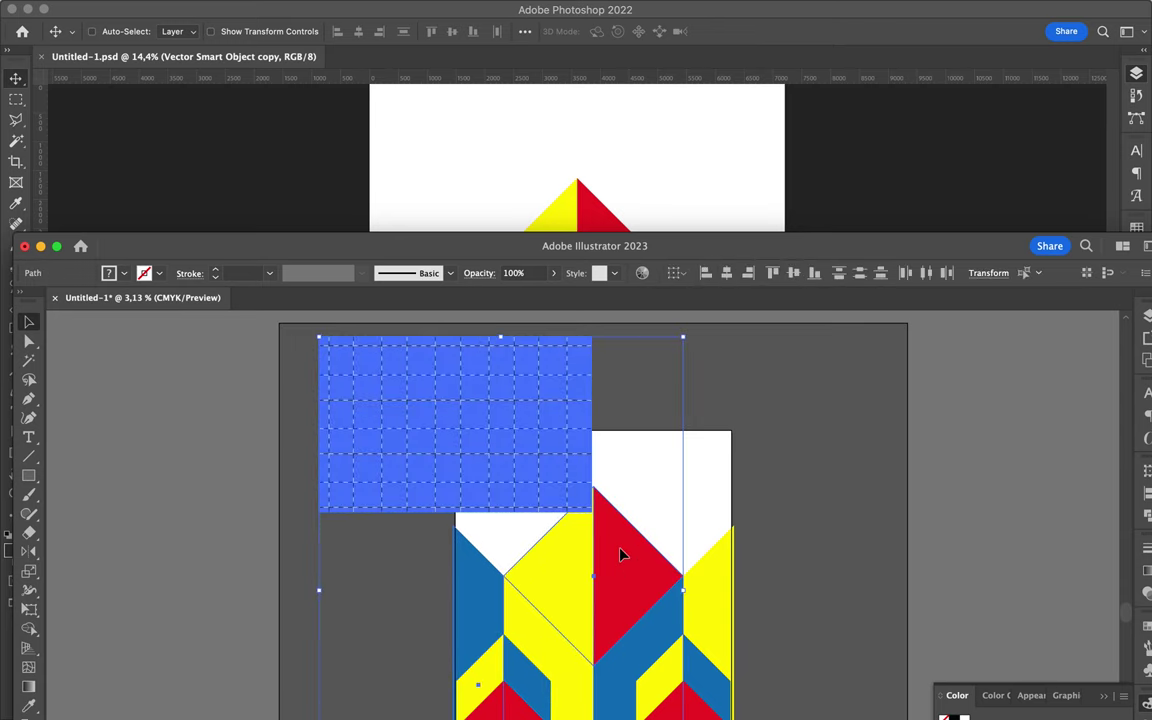
mouse_move(476, 576)
mouse_down()
mouse_move(603, 217)
mouse_move(419, 419)
mouse_up()
key(Return)
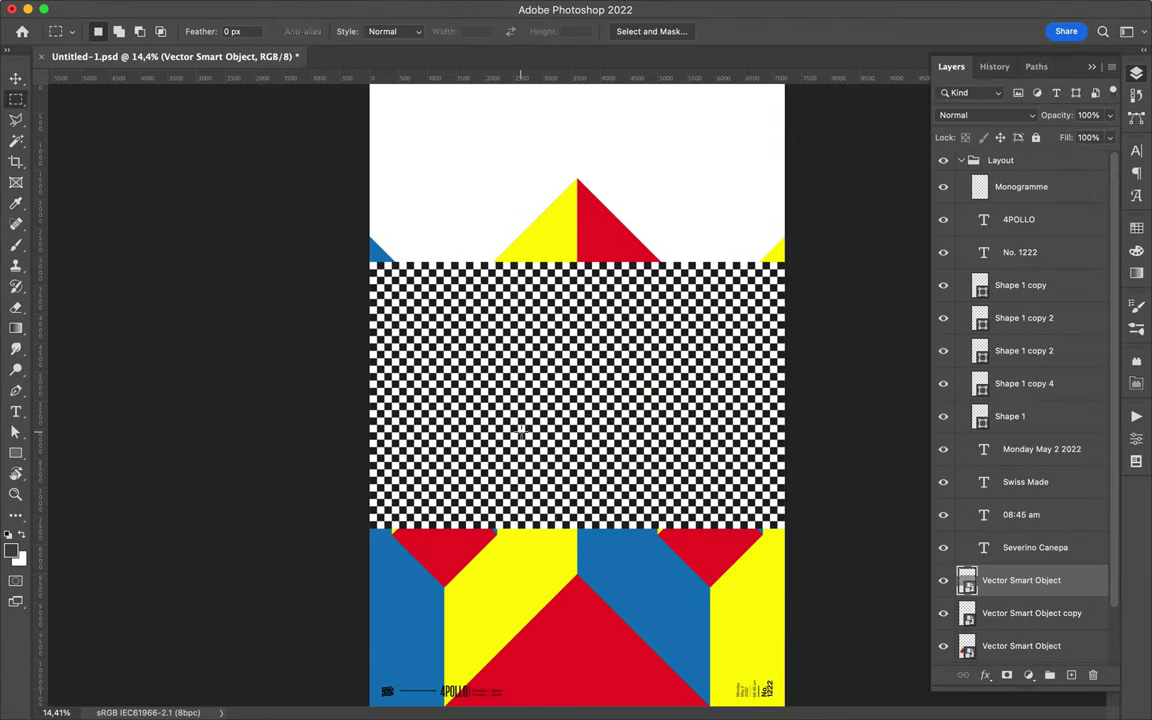
key(ctrl+j)
- Hide the full checkerboard, shrink the checker circle, and centre it horizontally on the page
key(v)
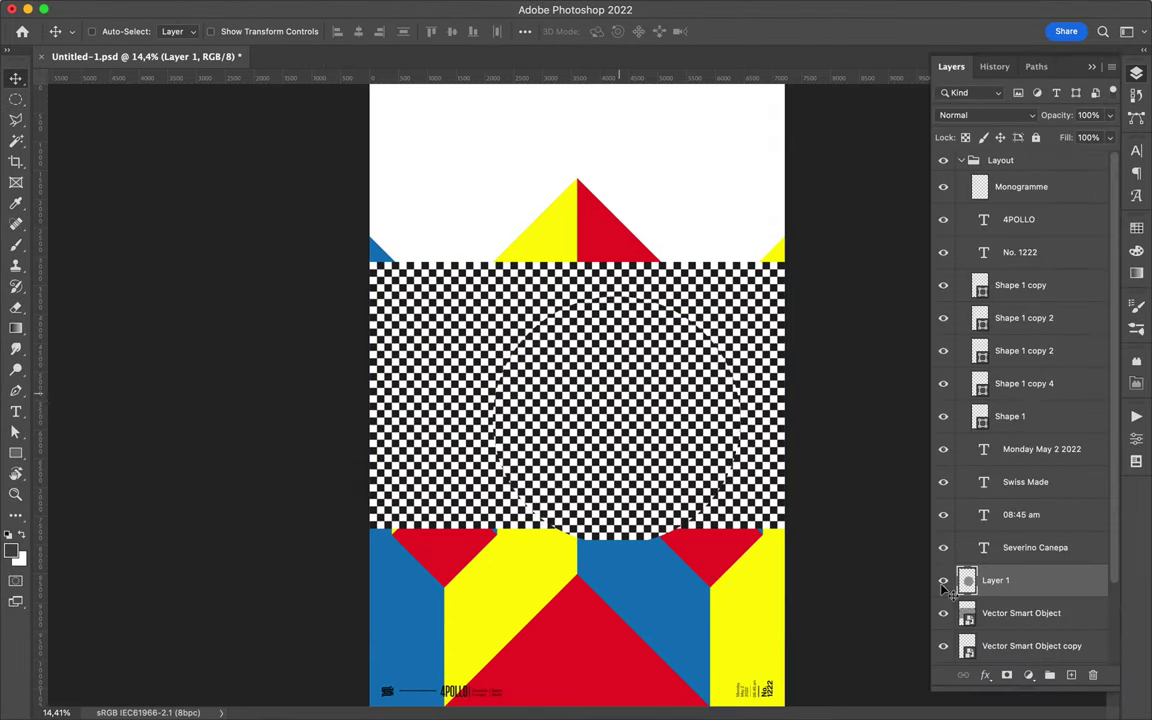
click(943, 613)
key(ctrl+t)
drag(455, 541, 497, 472)
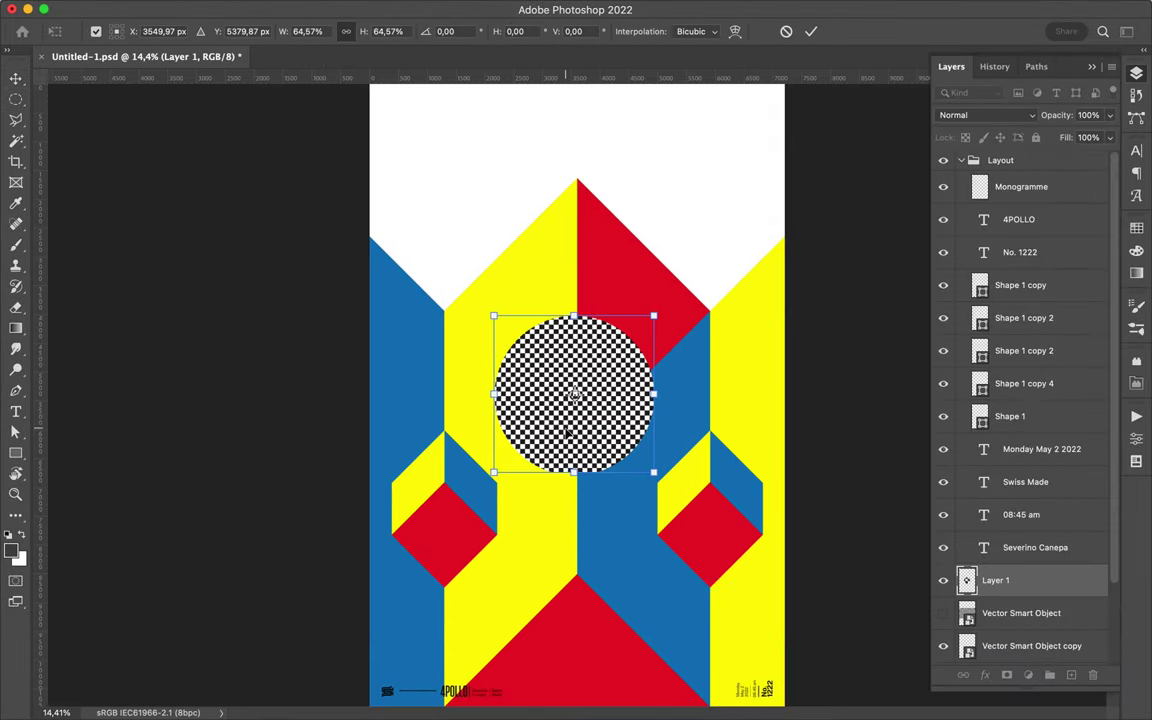
key(Return)
click(525, 31)
click(477, 80)
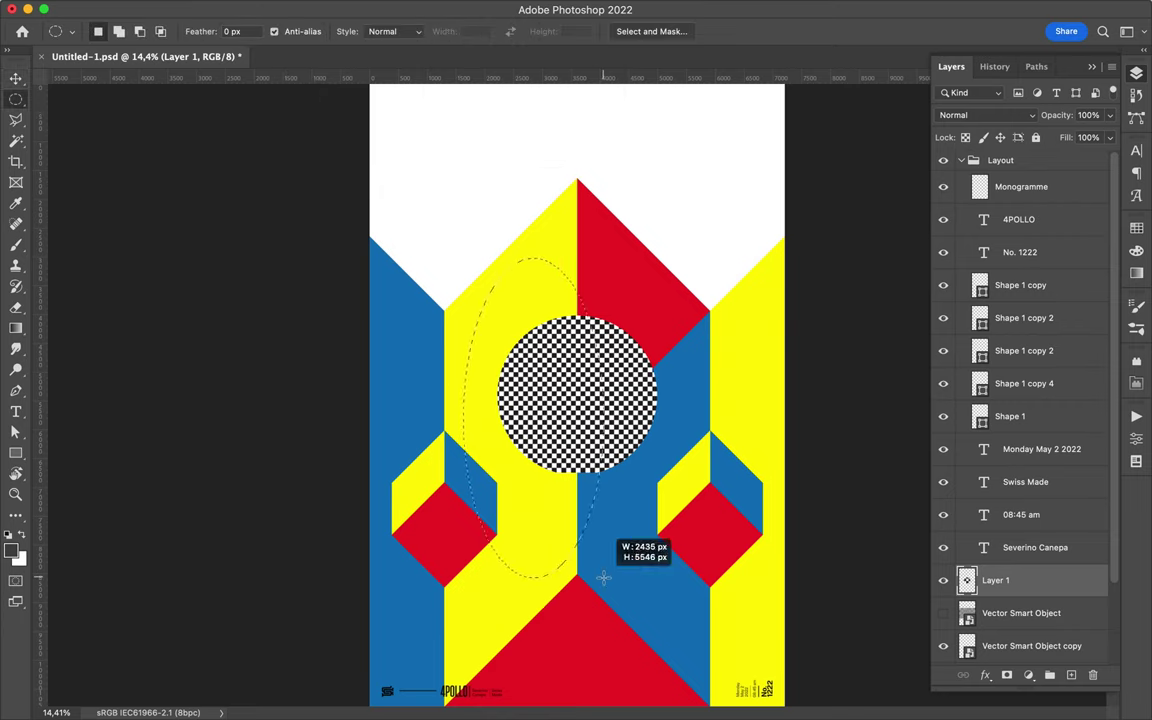
- Delete the circle's left half and position the half-circle on the centre line
drag(577, 562, 580, 561)
key(BackSpace)
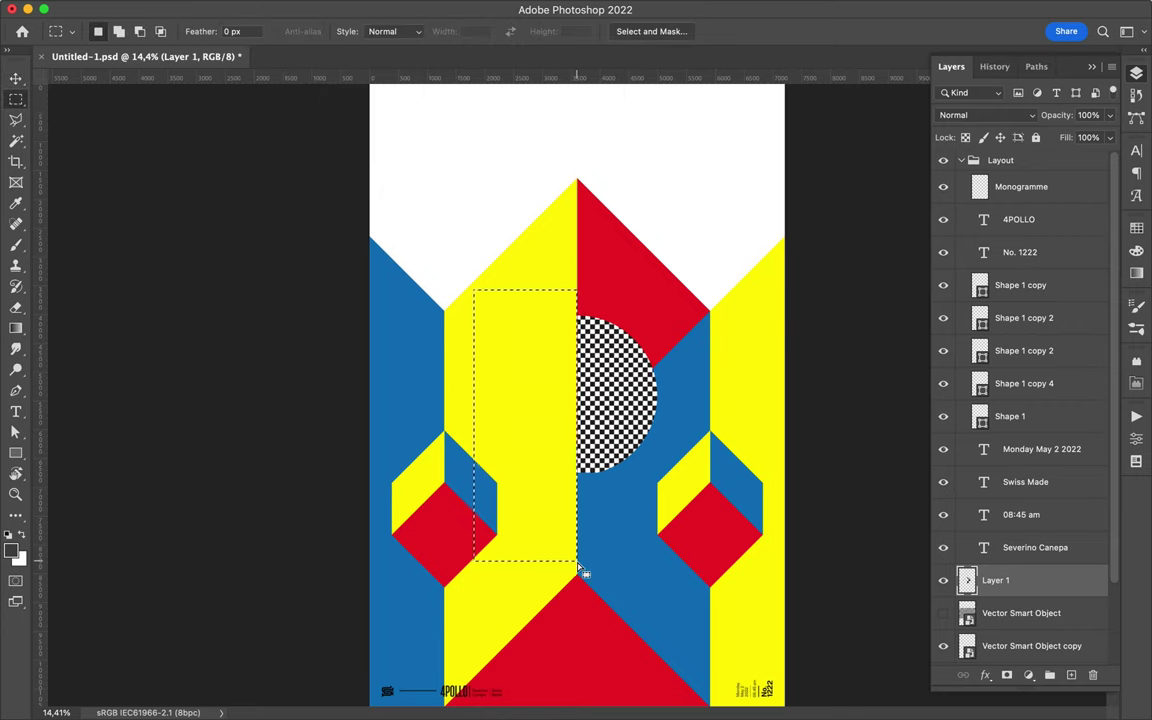
key(ctrl+d)
key(v)
scroll(571, 393, up, 3)
drag(670, 380, 672, 378)
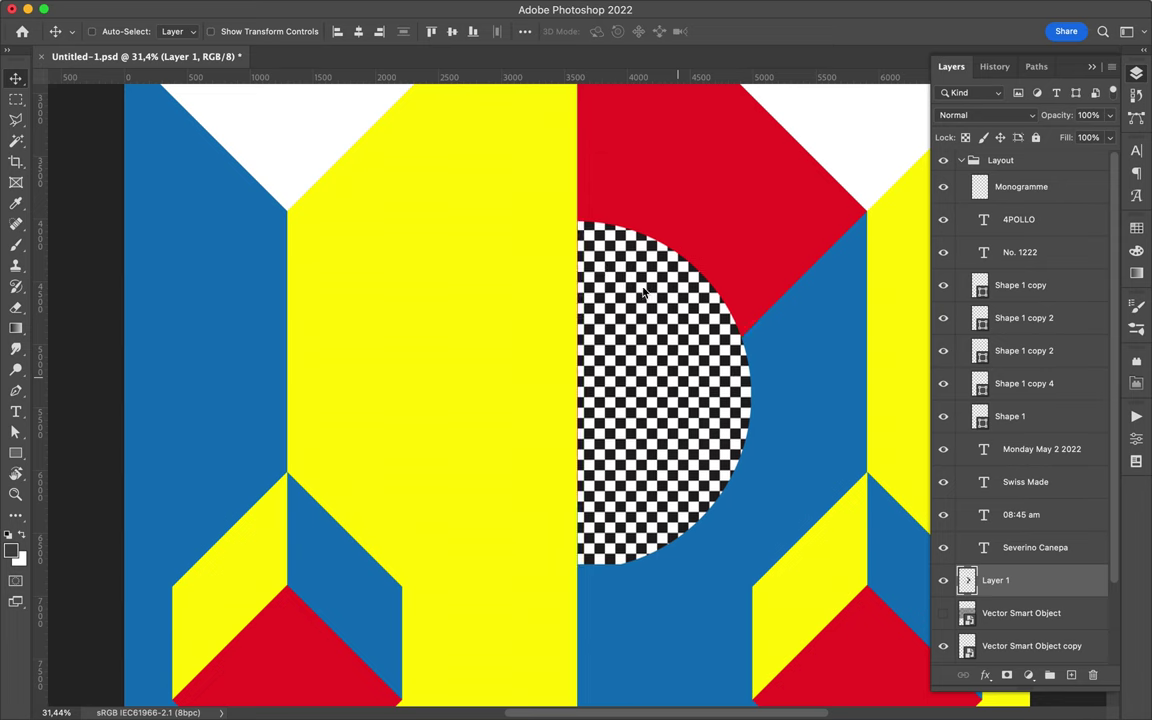
scroll(612, 275, up, 4)
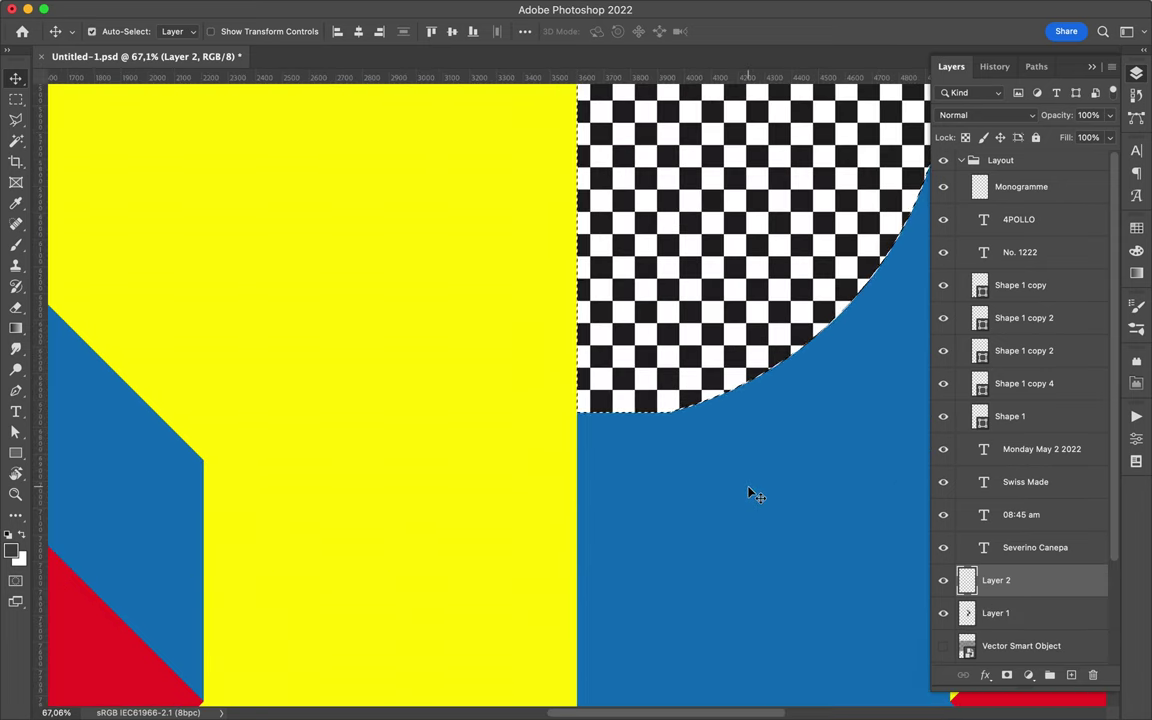
- Fit the poster in view and open the Gradient tool presets
key(ctrl+0)
key(g)
click(145, 31)
- Set up a gradient with both stops black (000000) and the right end 0% opacity
scroll(100, 200, down, 5)
click(105, 31)
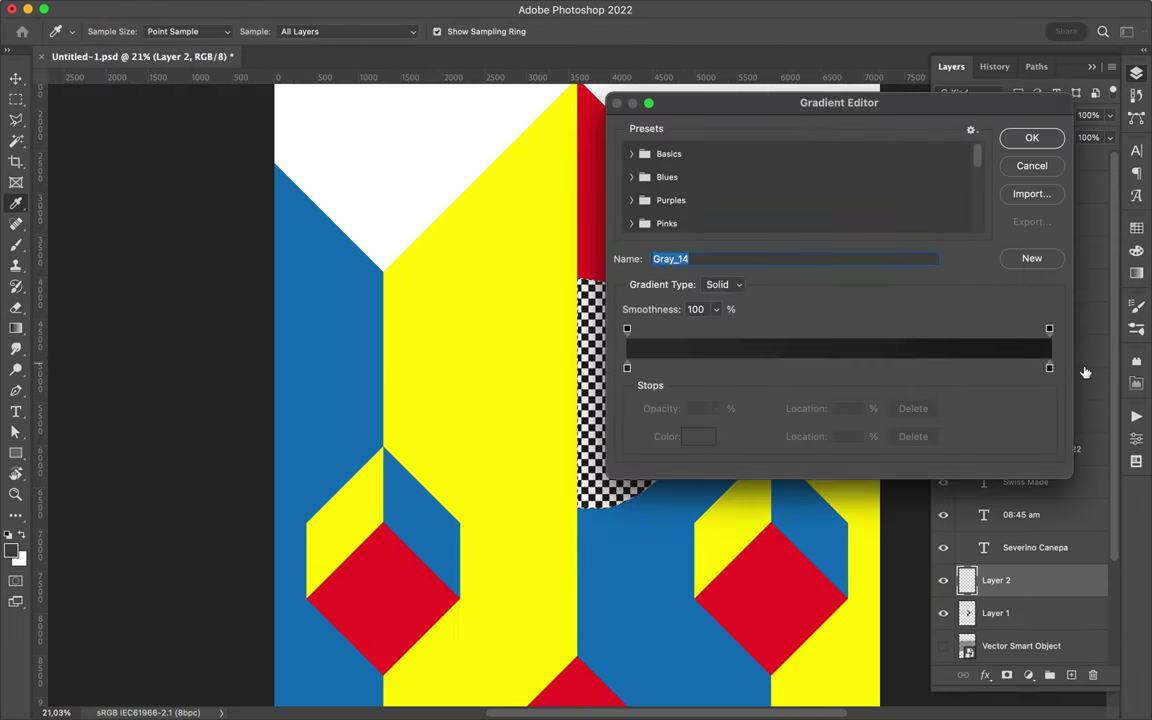
double_click(627, 367)
text(000000)
key(Return)
double_click(1049, 367)
text(000000)
key(Return)
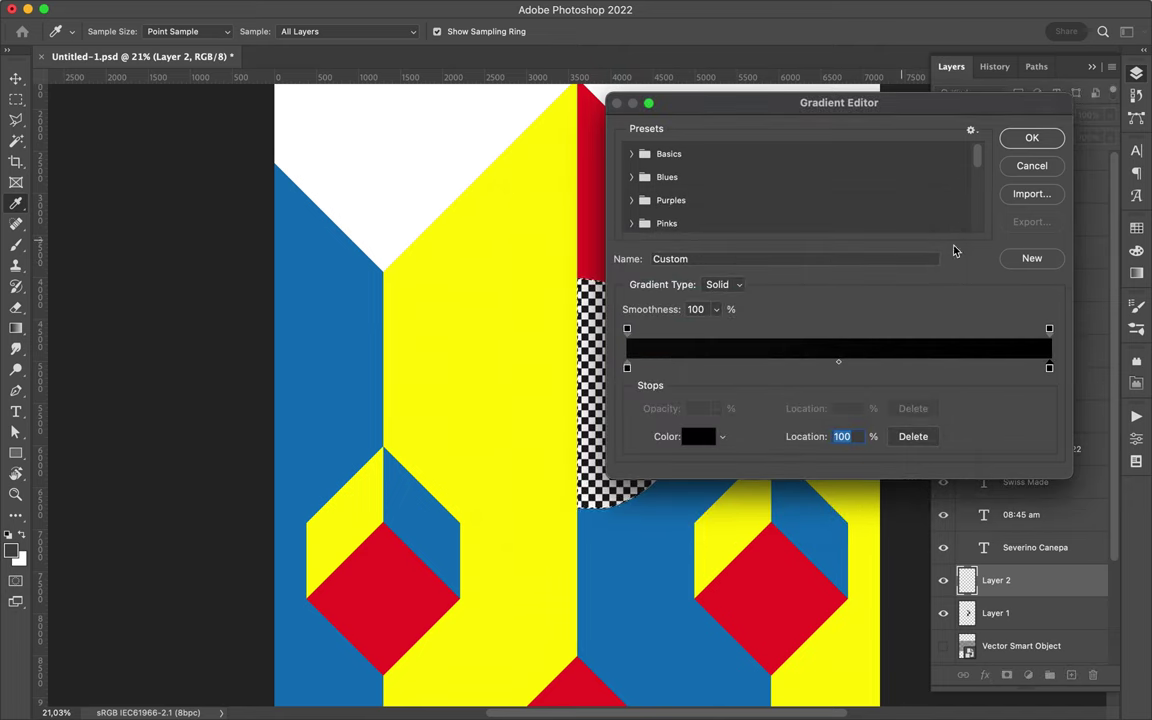
click(1050, 333)
click(720, 408)
- Draw the black-to-transparent fade across the half-circle and set the layer to Multiply
mouse_move(715, 430)
mouse_down()
mouse_move(540, 419)
mouse_move(660, 400)
mouse_up()
key(Return)
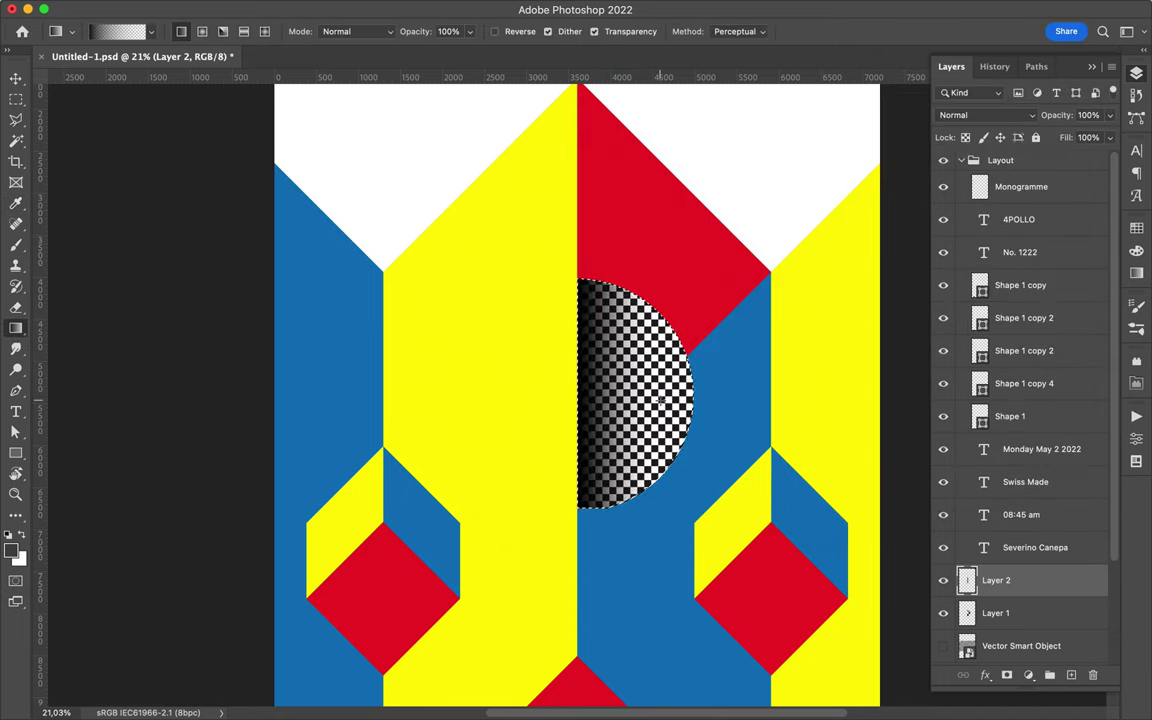
key(ctrl+z)
drag(535, 391, 586, 391)
key(m)
key(v)
key(ctrl+0)
click(985, 115)
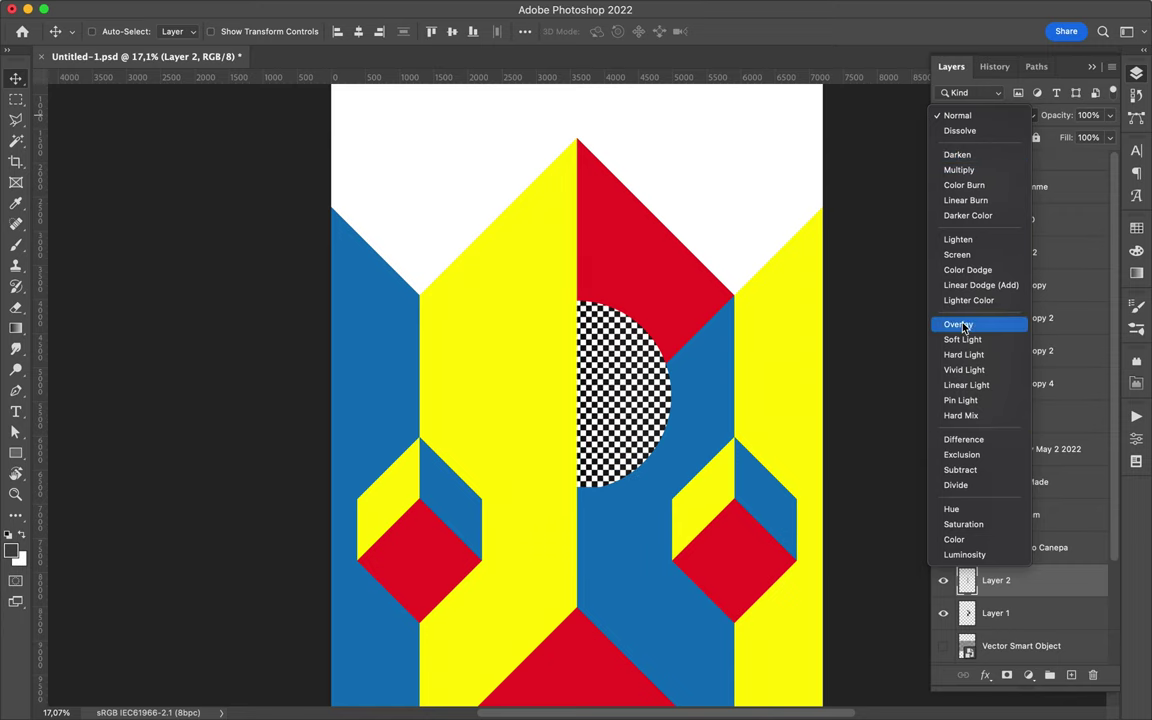
click(957, 170)
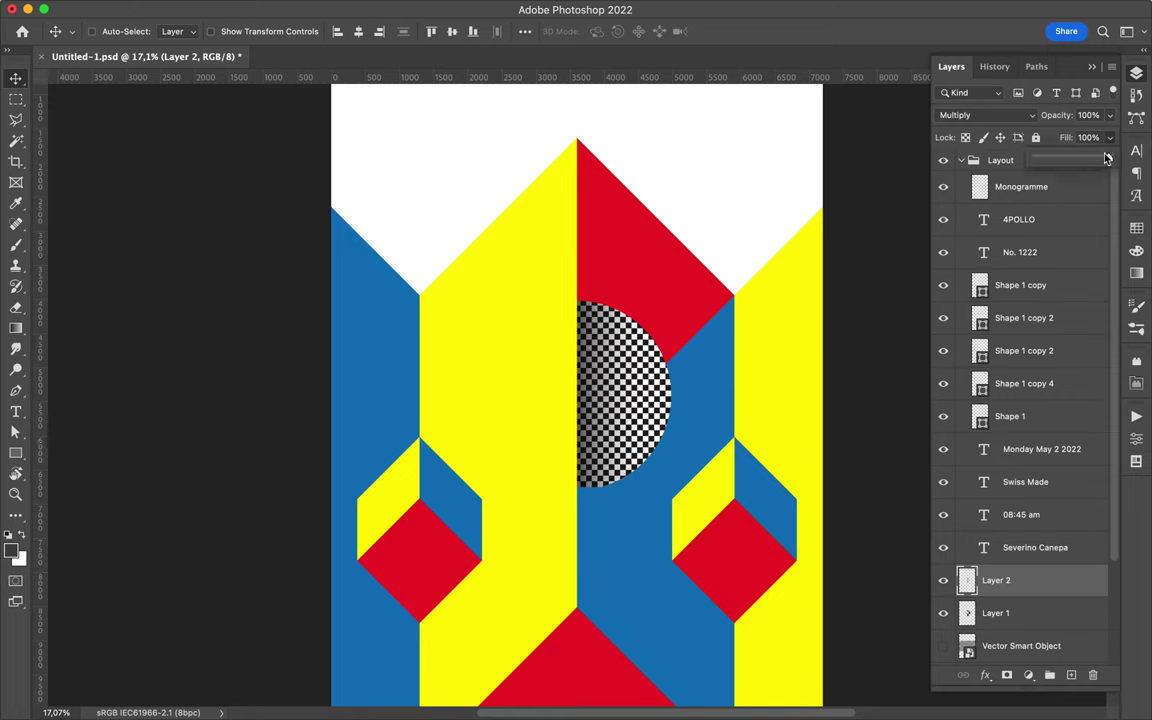
- Zoom out, dismiss Illustrator's clipboard export alert, and return to the Photoshop poster
key(ctrl+minus)
click(527, 690)
click(558, 273)
click(527, 705)
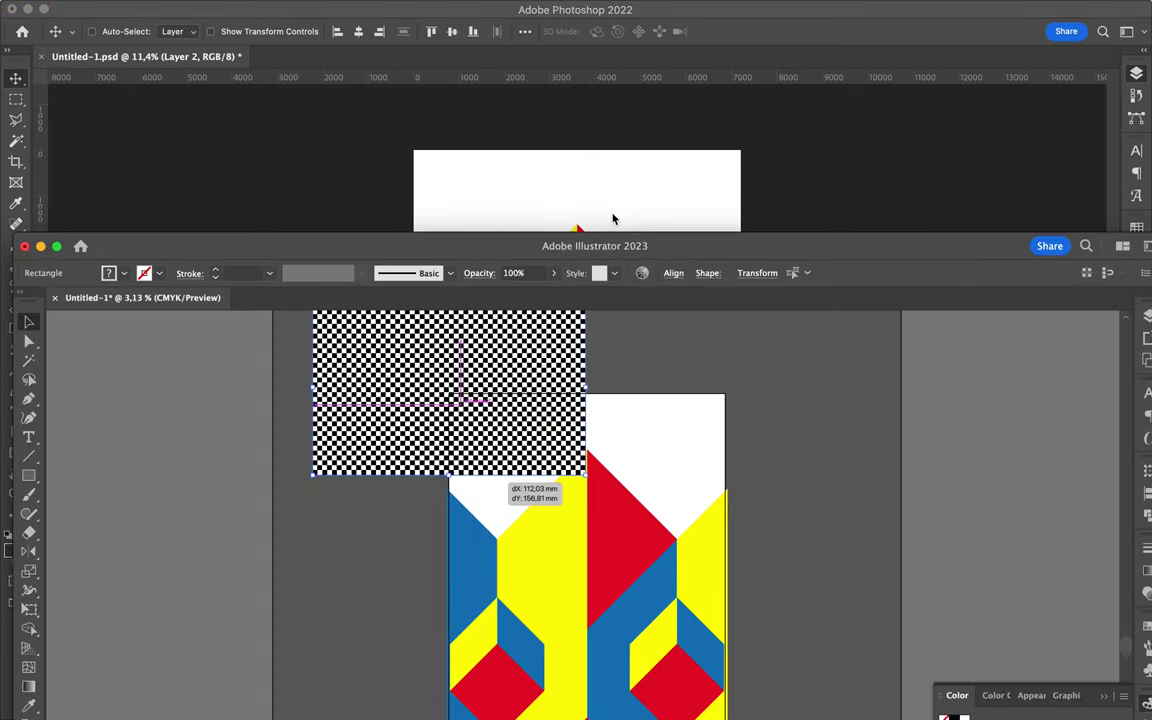
- Paste the checkerboard at the poster top and scale it to cover the upper-left sky
key(ctrl+v)
drag(541, 392, 541, 252)
key(Return)
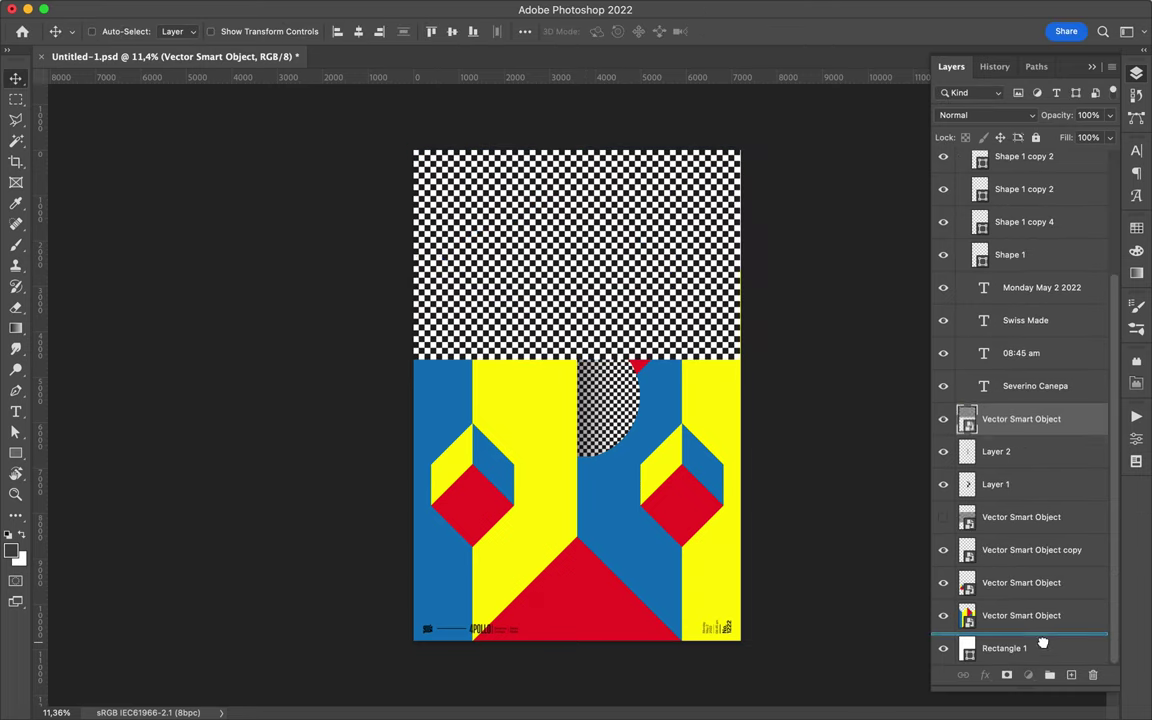
key(ctrl+t)
drag(740, 357, 577, 258)
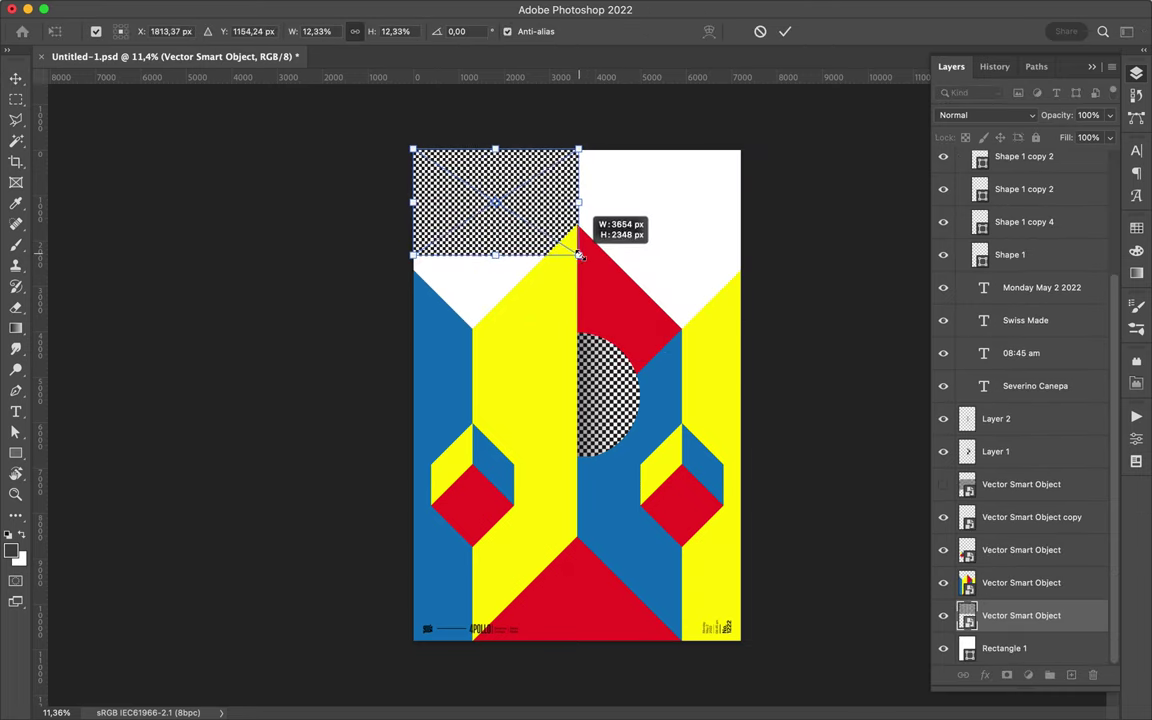
scroll(577, 258, up, 5)
scroll(563, 313, up, 2)
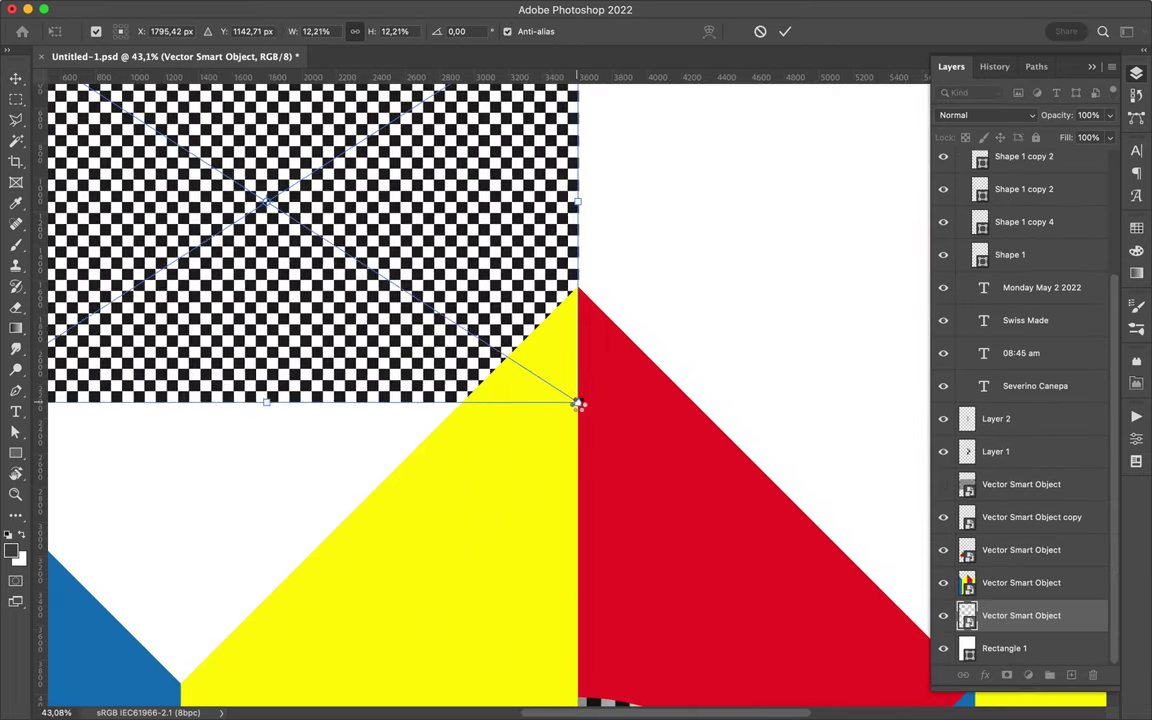
key(Return)
key(ctrl+0)
- Copy the checkerboard into the right half of the sky
mouse_move(548, 270)
mouse_down()
mouse_move(685, 200)
mouse_move(643, 188)
mouse_up()
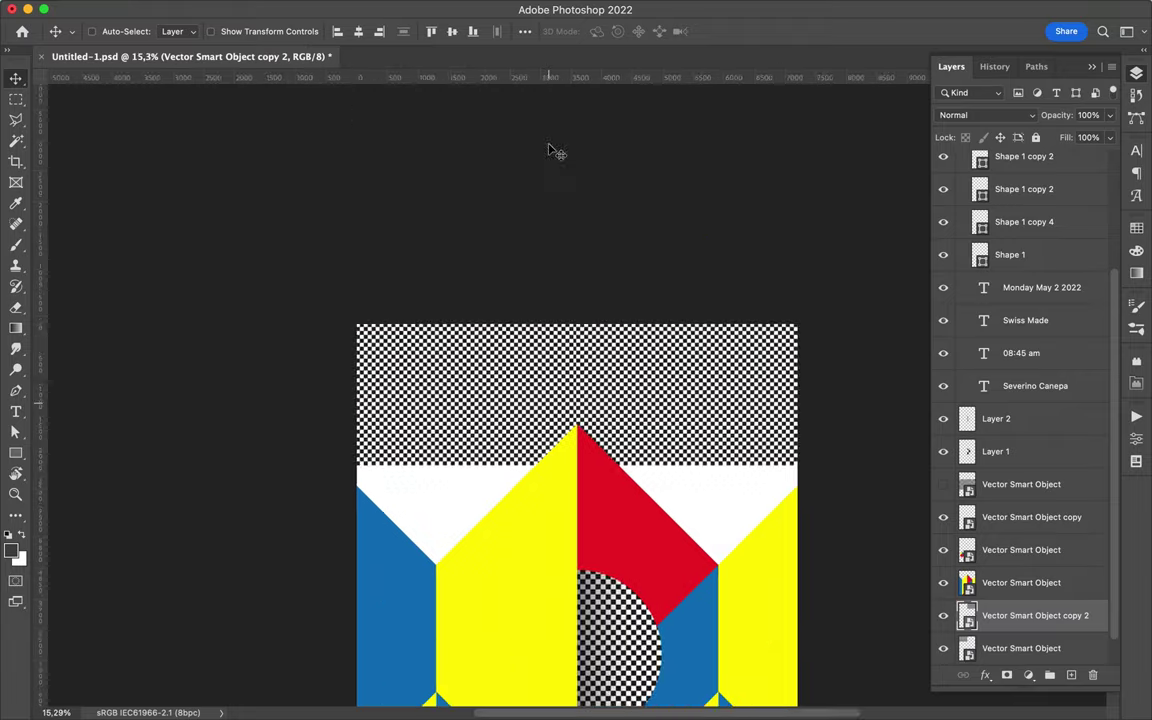
scroll(585, 400, up, 6)
scroll(590, 452, up, 3)
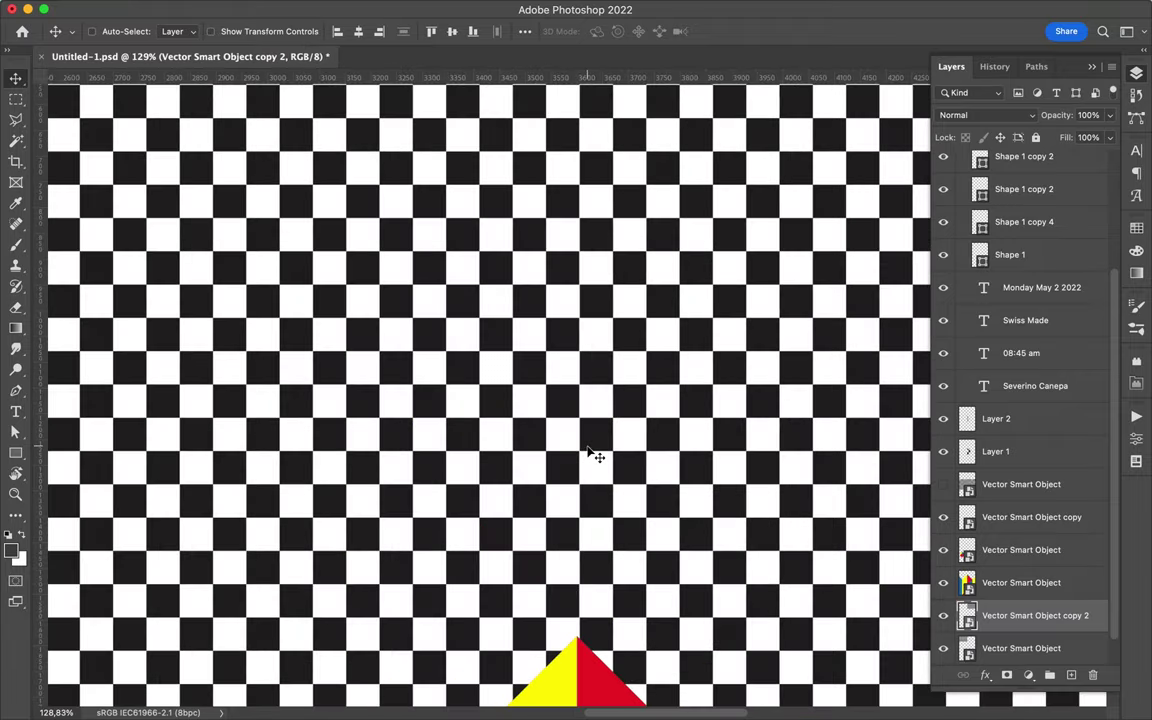
key(ctrl+0)
scroll(573, 172, up, 2)
scroll(573, 172, up, 3)
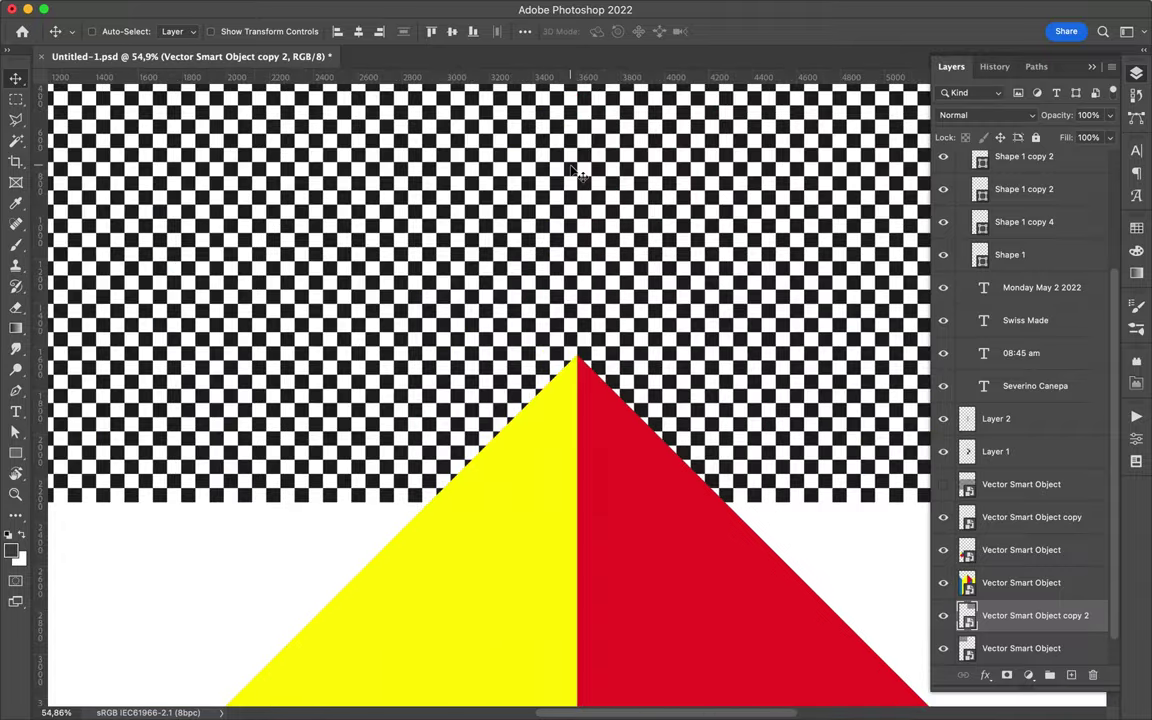
scroll(432, 328, down, 1)
scroll(432, 328, down, 2)
- Duplicate a checkerboard lower, rotate it 180°, and align the sky with the top edge
drag(432, 326, 440, 512)
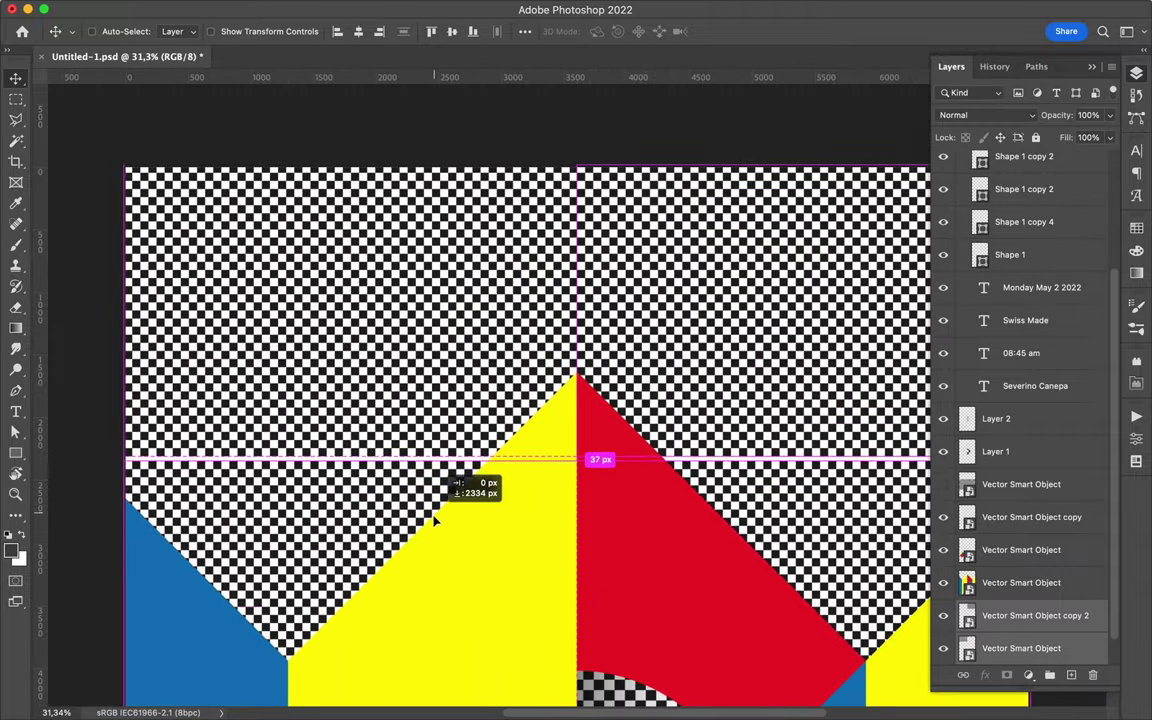
key(ctrl+t)
drag(103, 437, 800, 680)
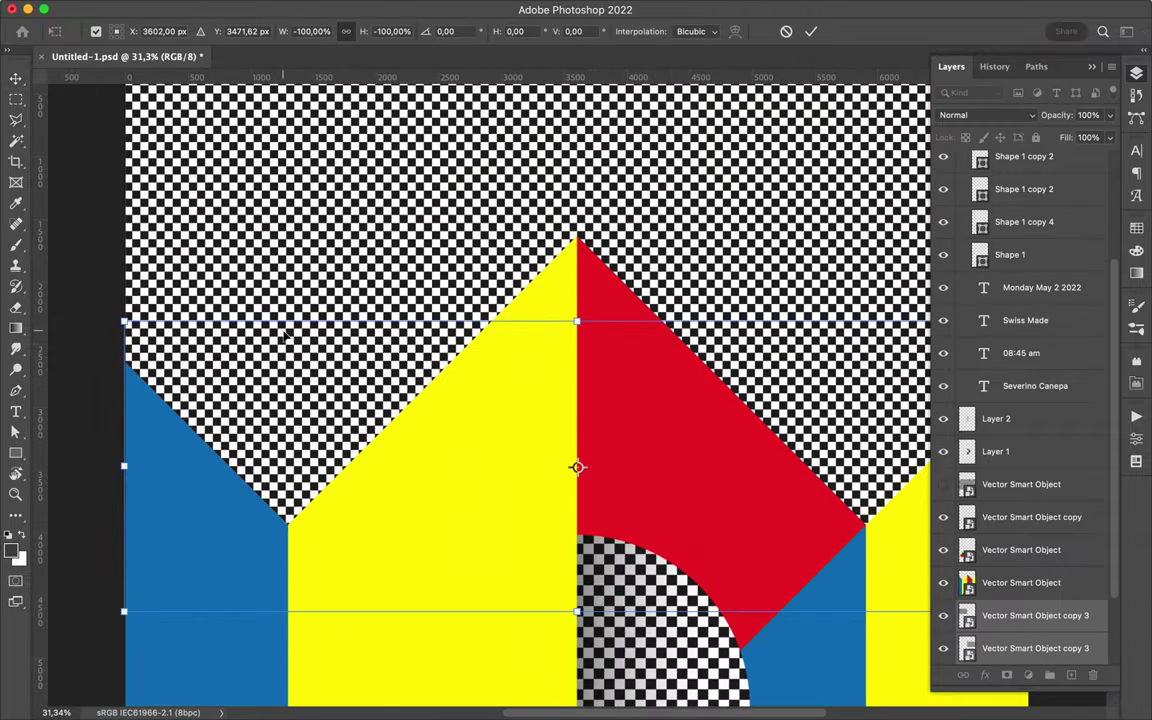
scroll(284, 331, up, 3)
key(Up)
key(Up)
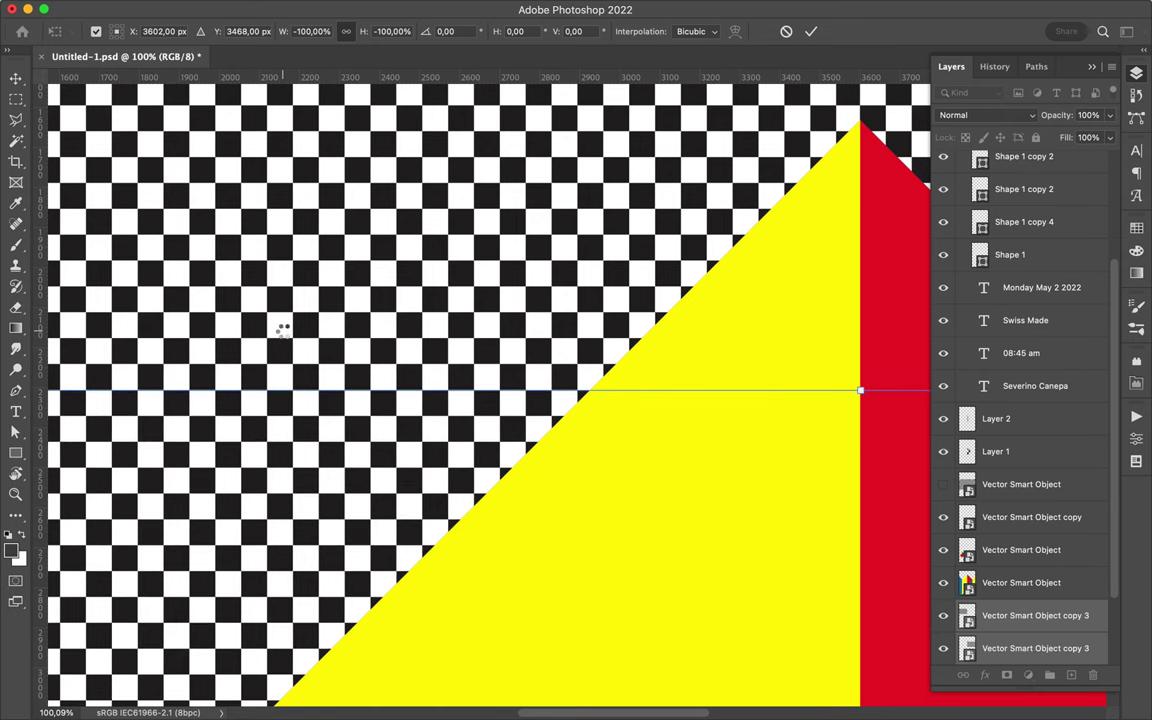
key(Return)
key(ctrl+0)
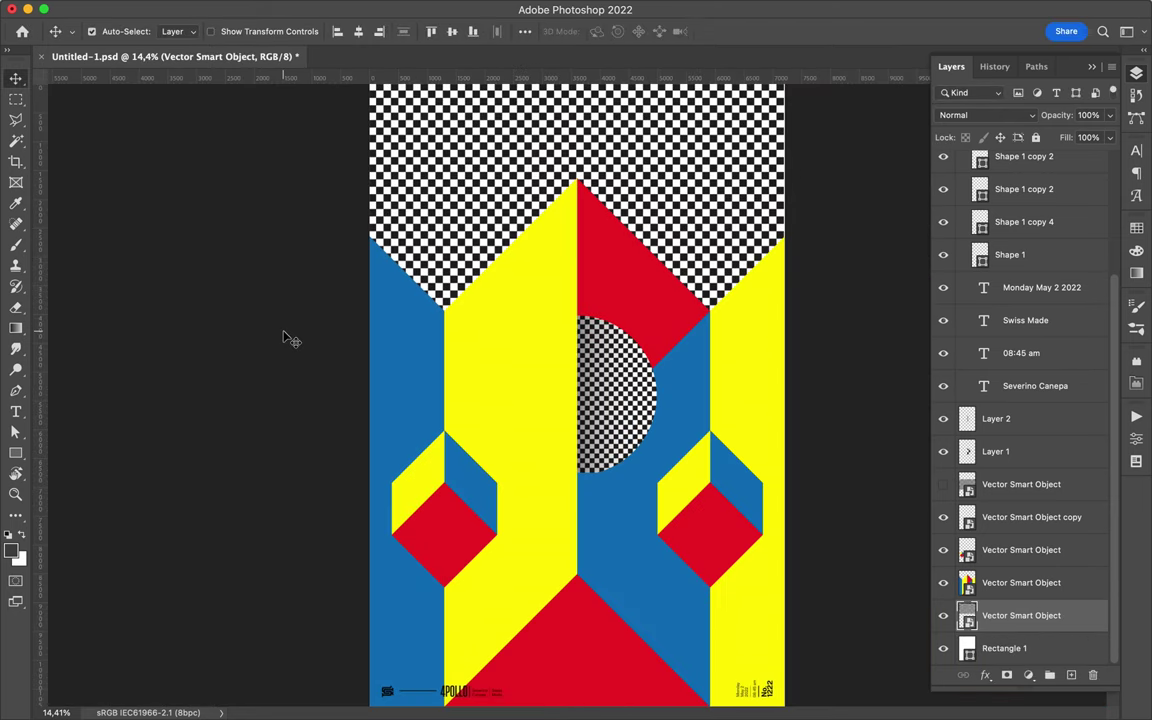
scroll(541, 183, up, 3)
key(ctrl+t)
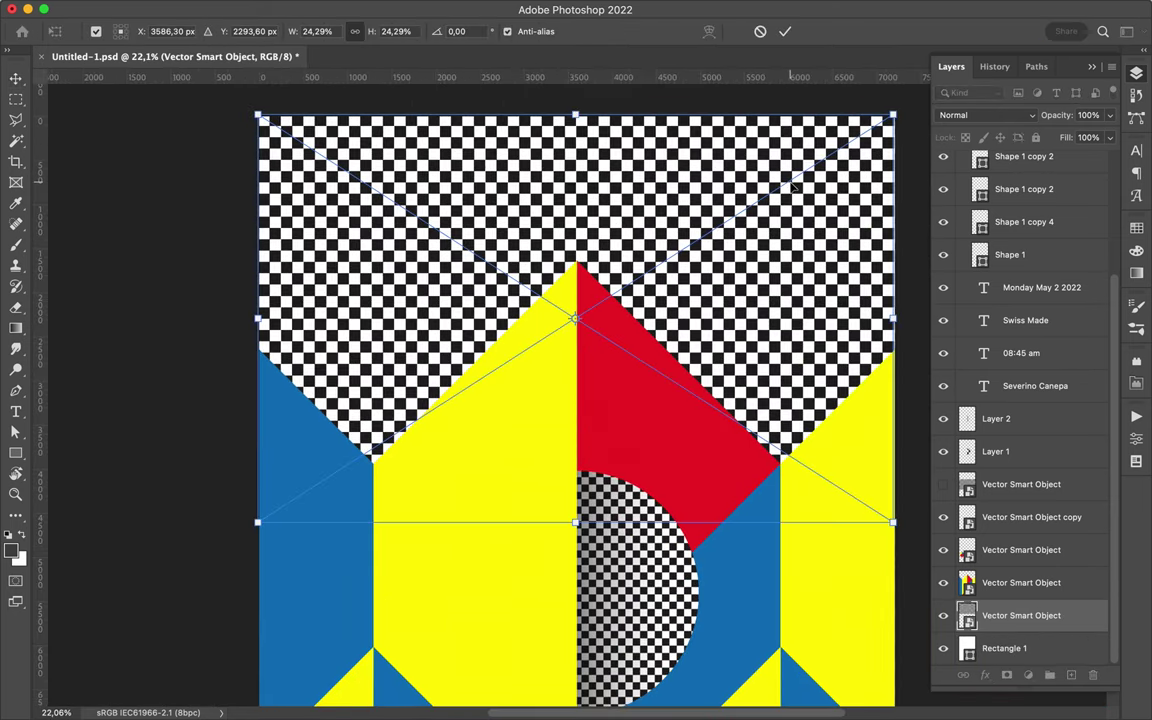
key(Return)
drag(380, 163, 381, 165)
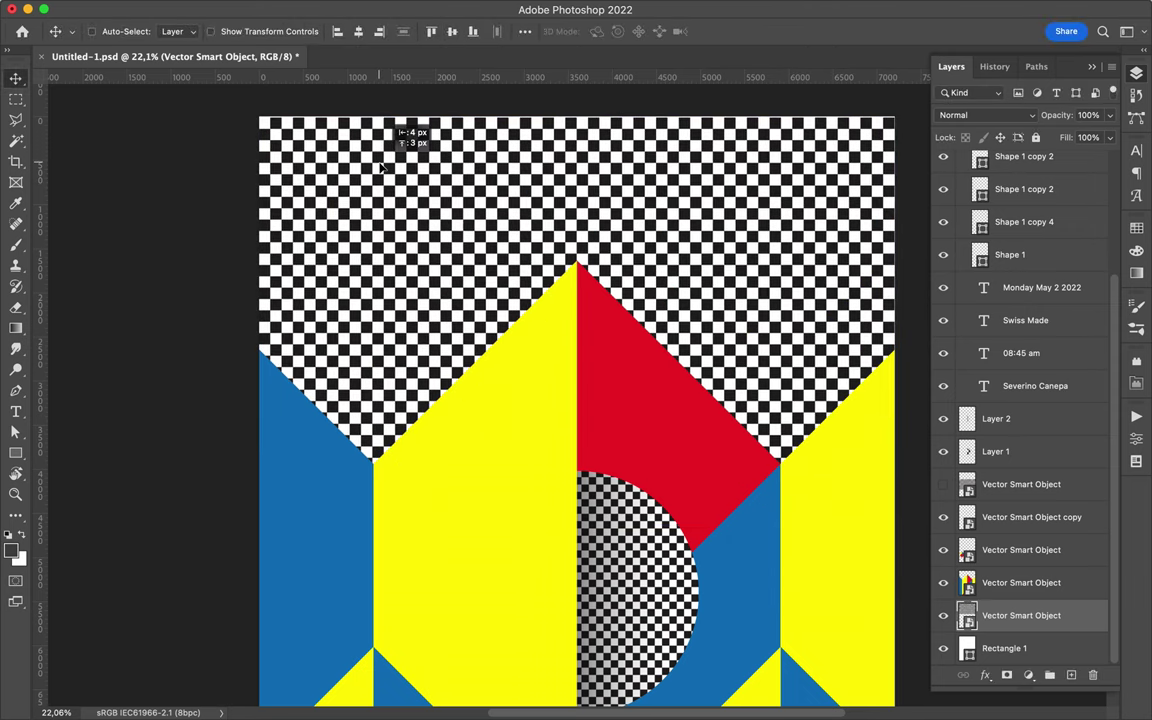
- Change the caption number from No. 1222 to No. 1416
scroll(381, 165, up, 3)
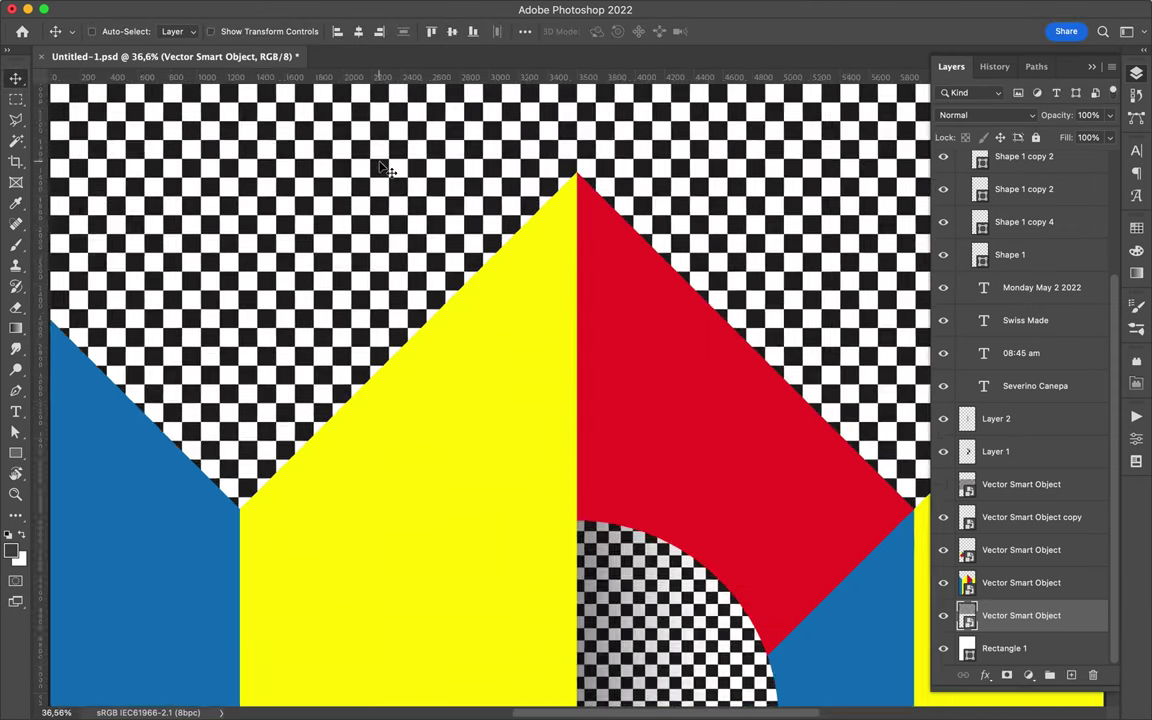
scroll(380, 165, up, 2)
drag(386, 168, 726, 621)
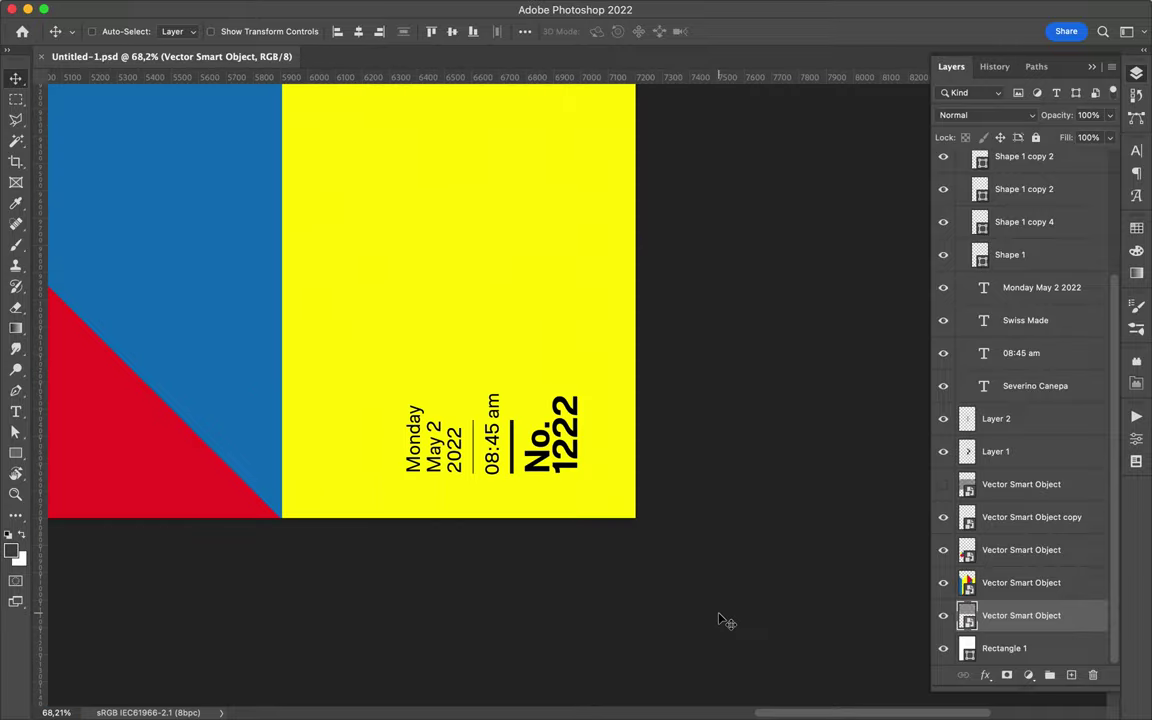
key(t)
double_click(490, 225)
text(1416)
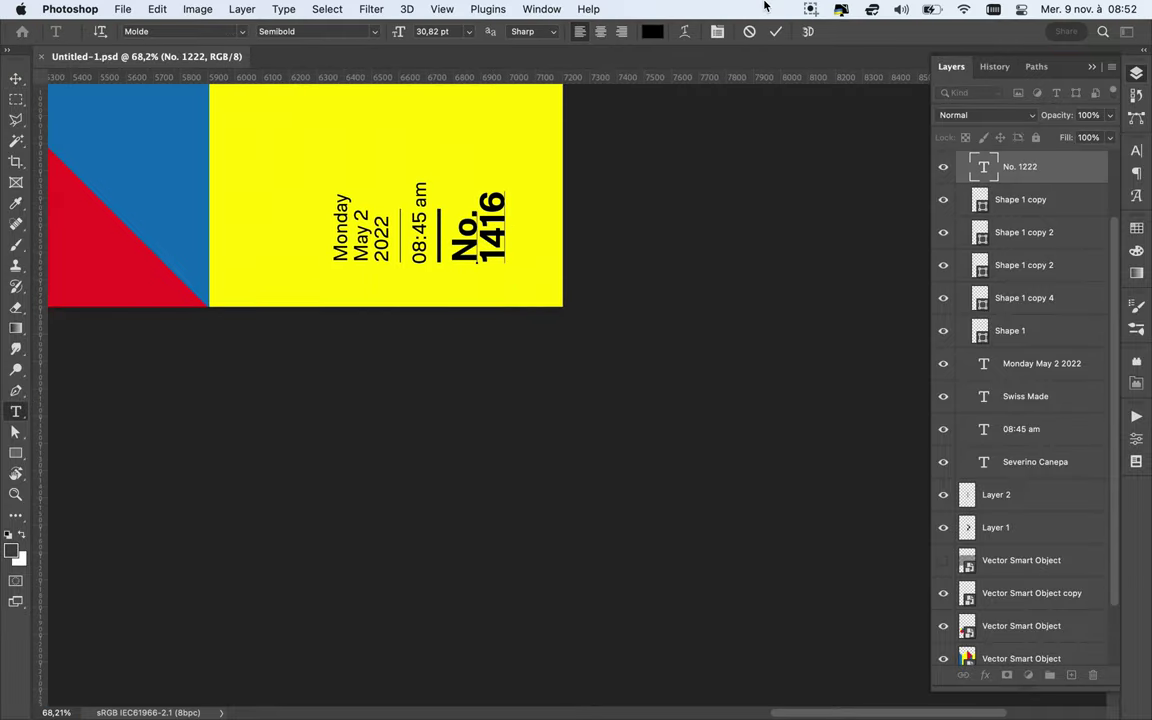
- Edit the time and date captions, replacing Monday, then save the poster
click(420, 222)
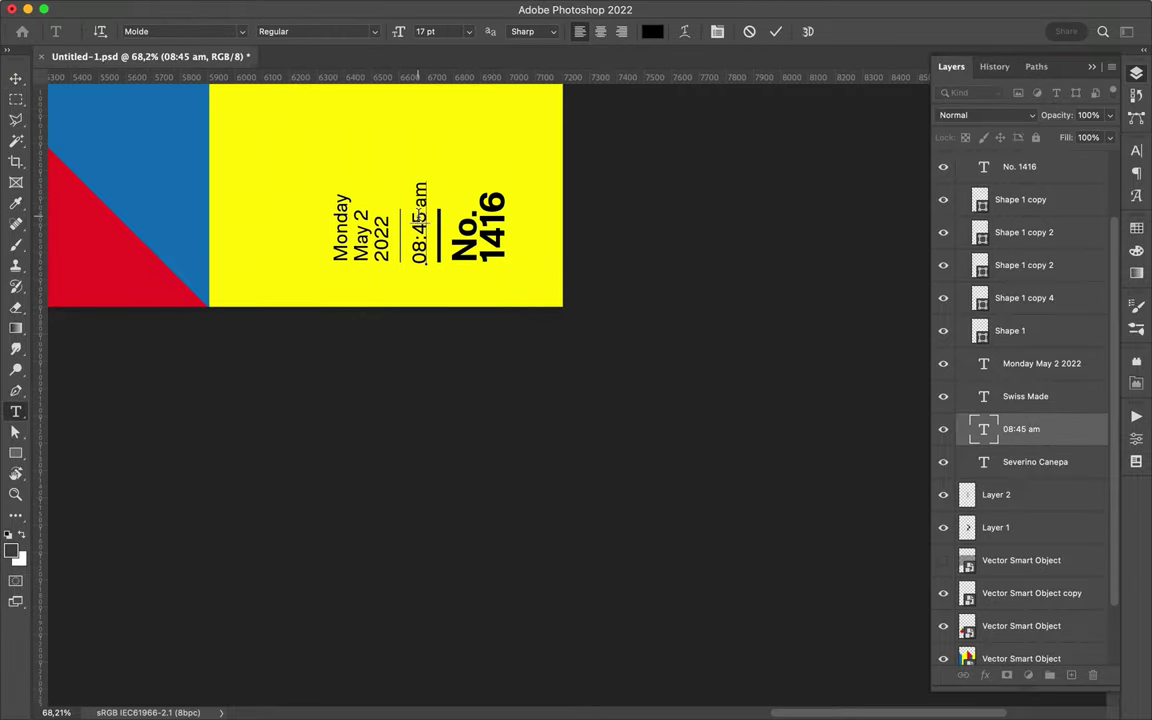
double_click(341, 230)
text(Weber)
key(Delete)
text(9)
key(super+0)
key(super+s)
click(810, 10)
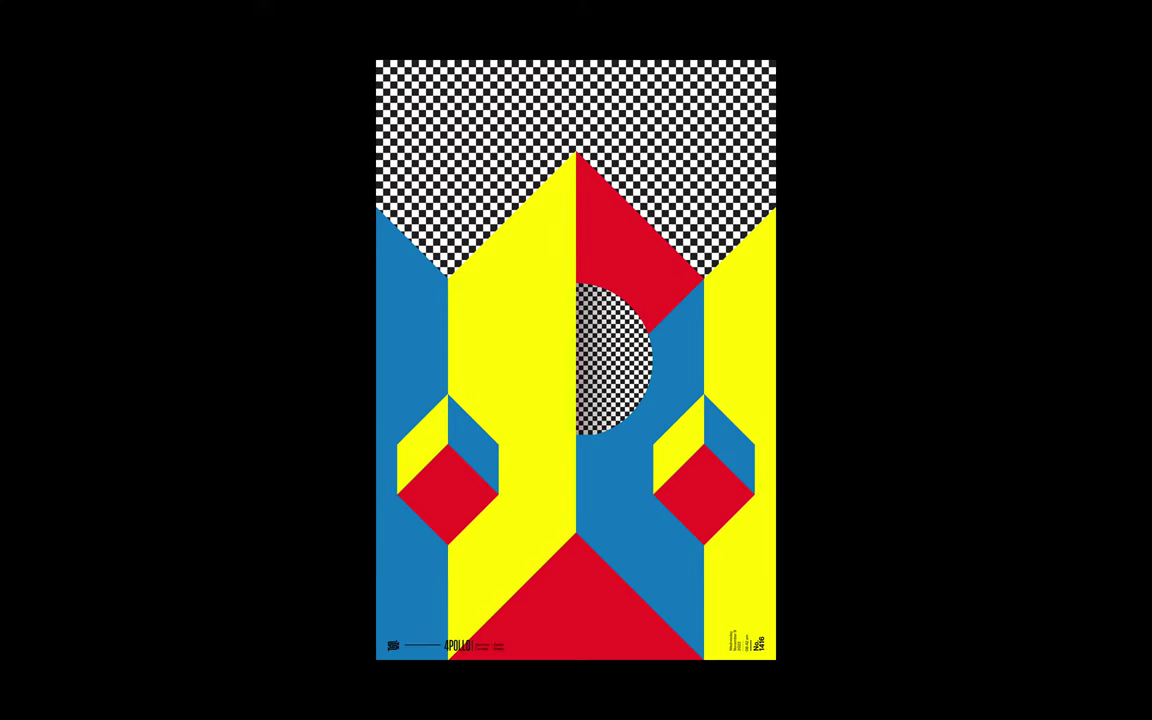